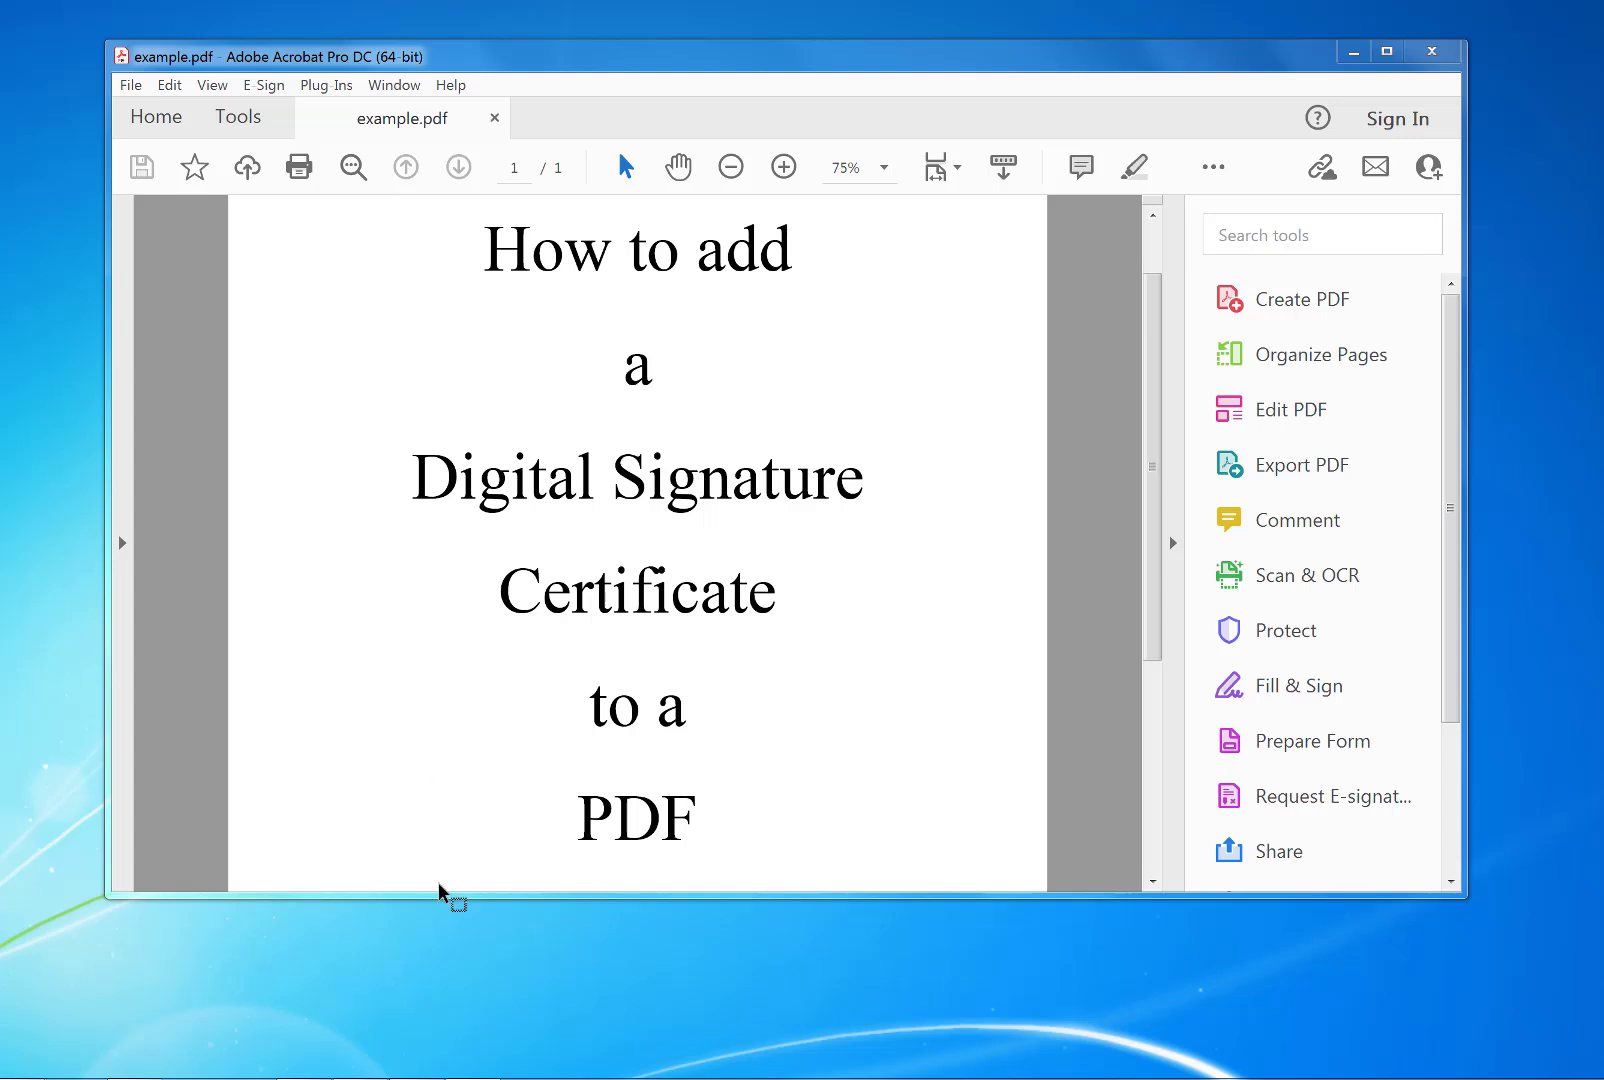
# Search the full tools list for 'digit' to find the Certificates tool
pyautogui.click(1432, 51)
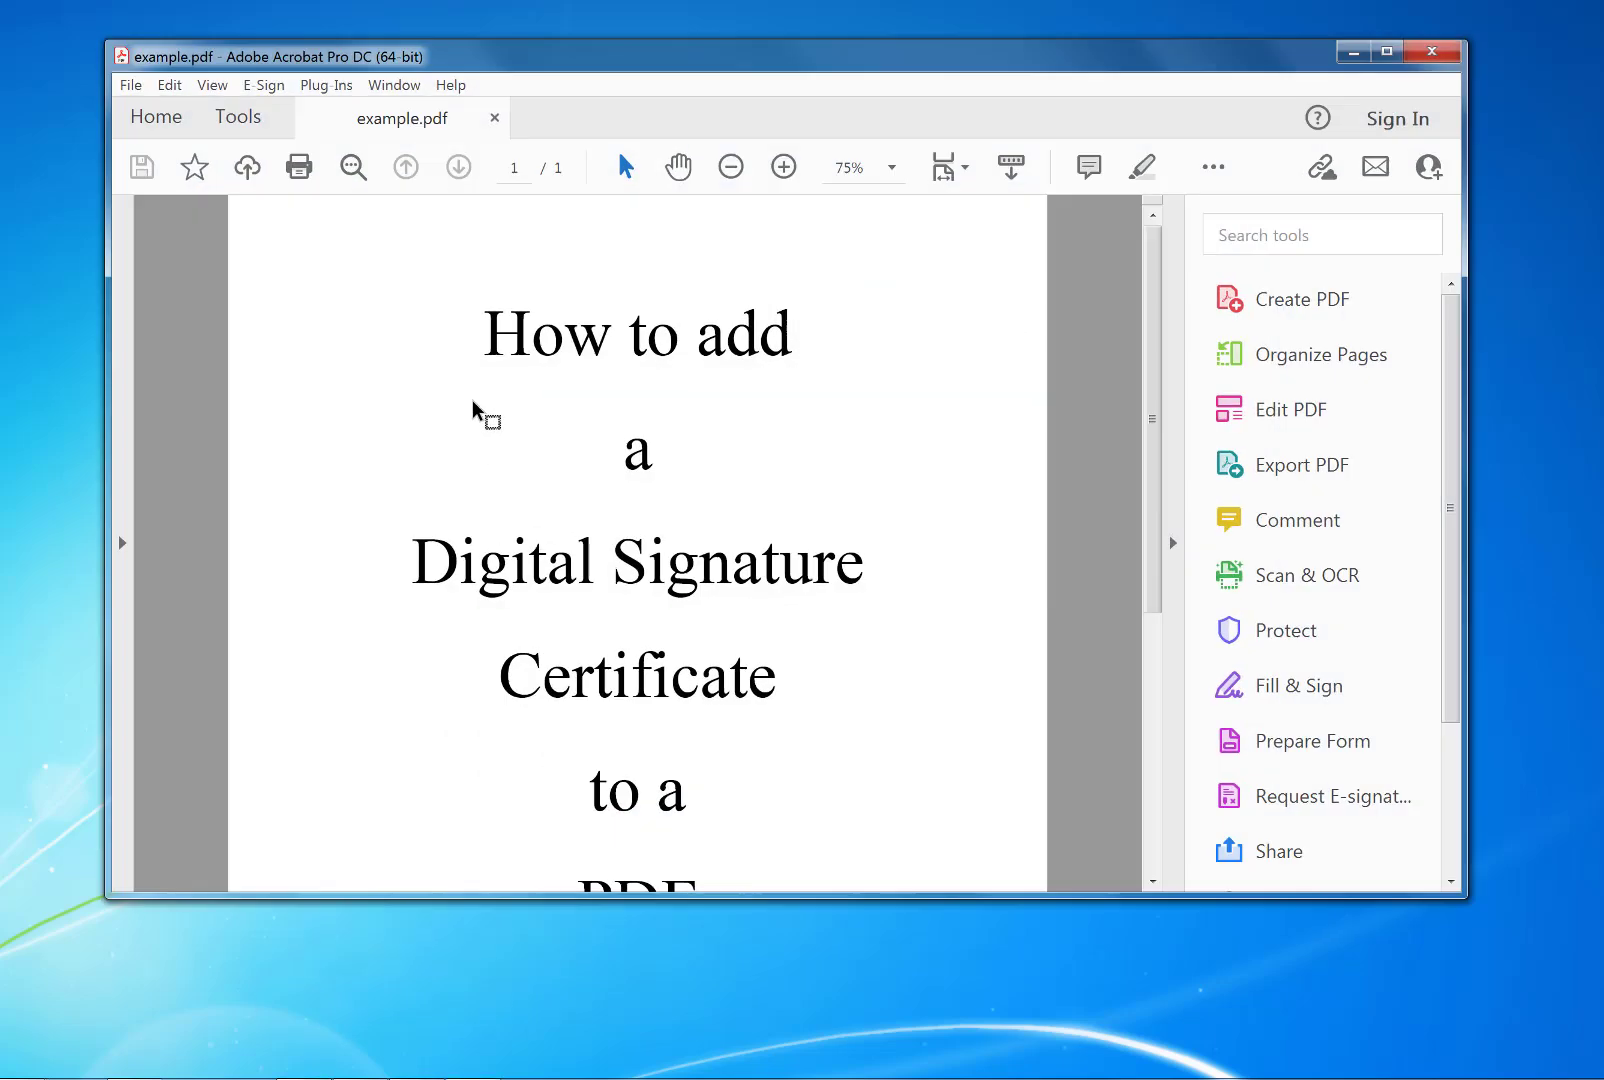
pyautogui.scroll(-1, 1155, 360)
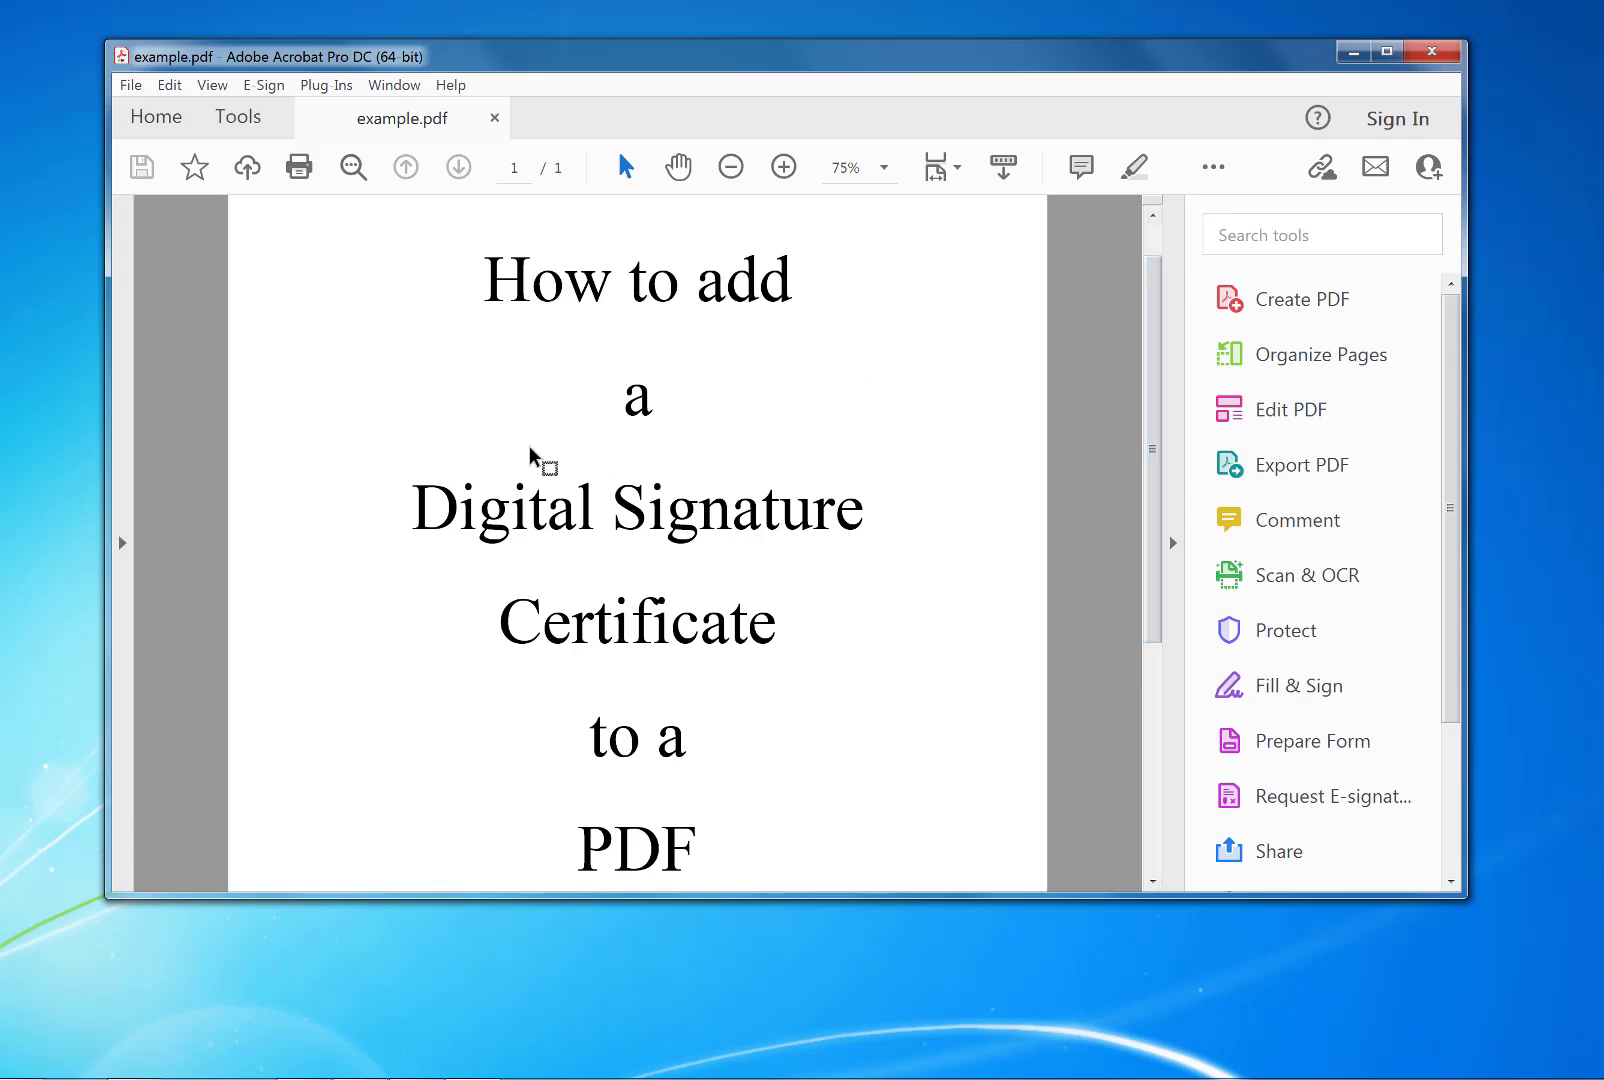
pyautogui.click(245, 127)
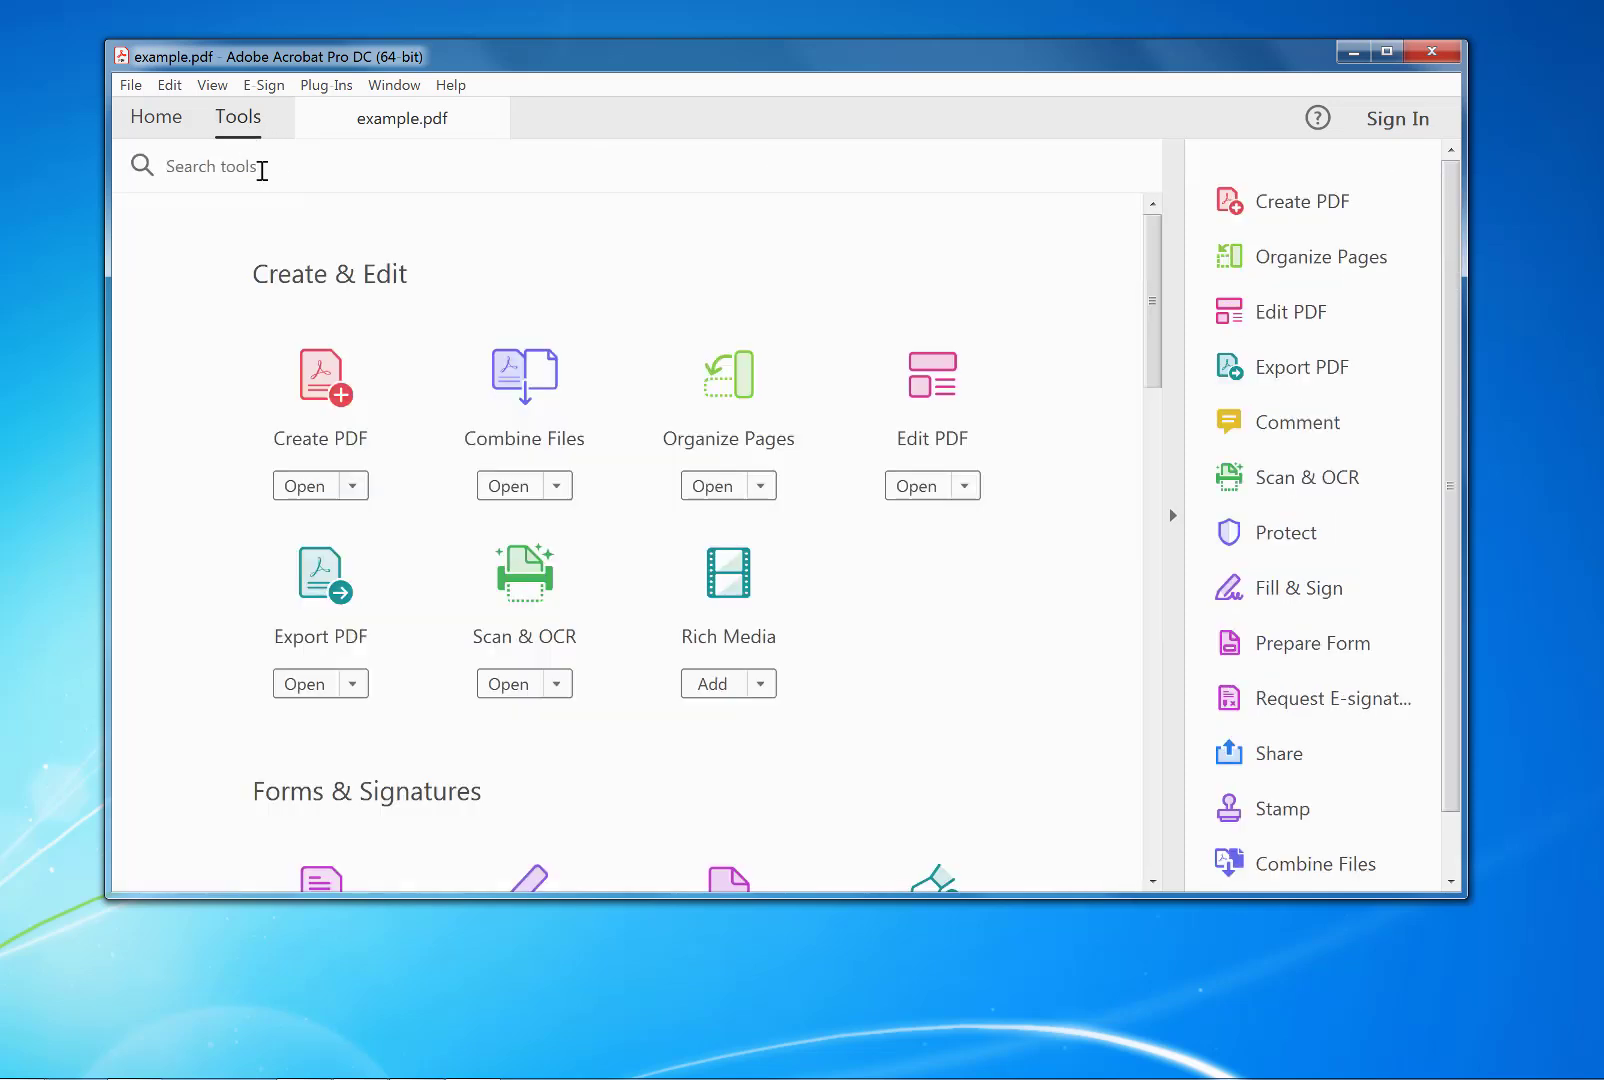
pyautogui.click(262, 170)
pyautogui.write('digital')
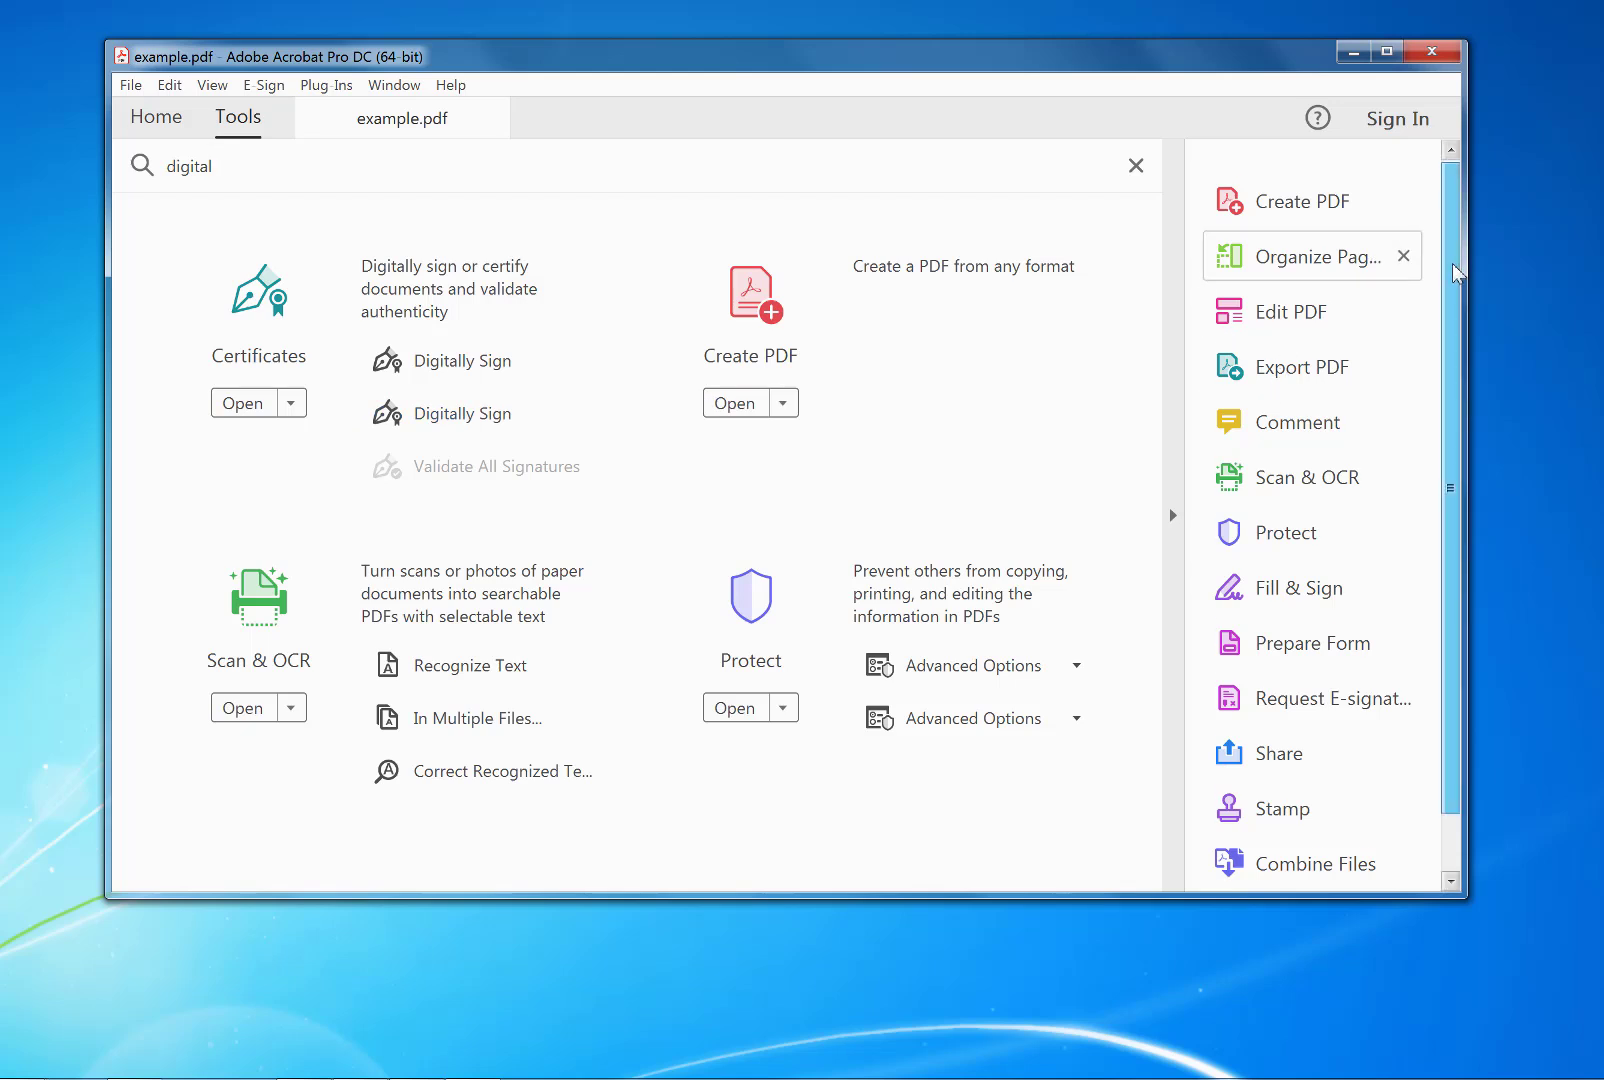
pyautogui.scroll(-1, 1457, 270)
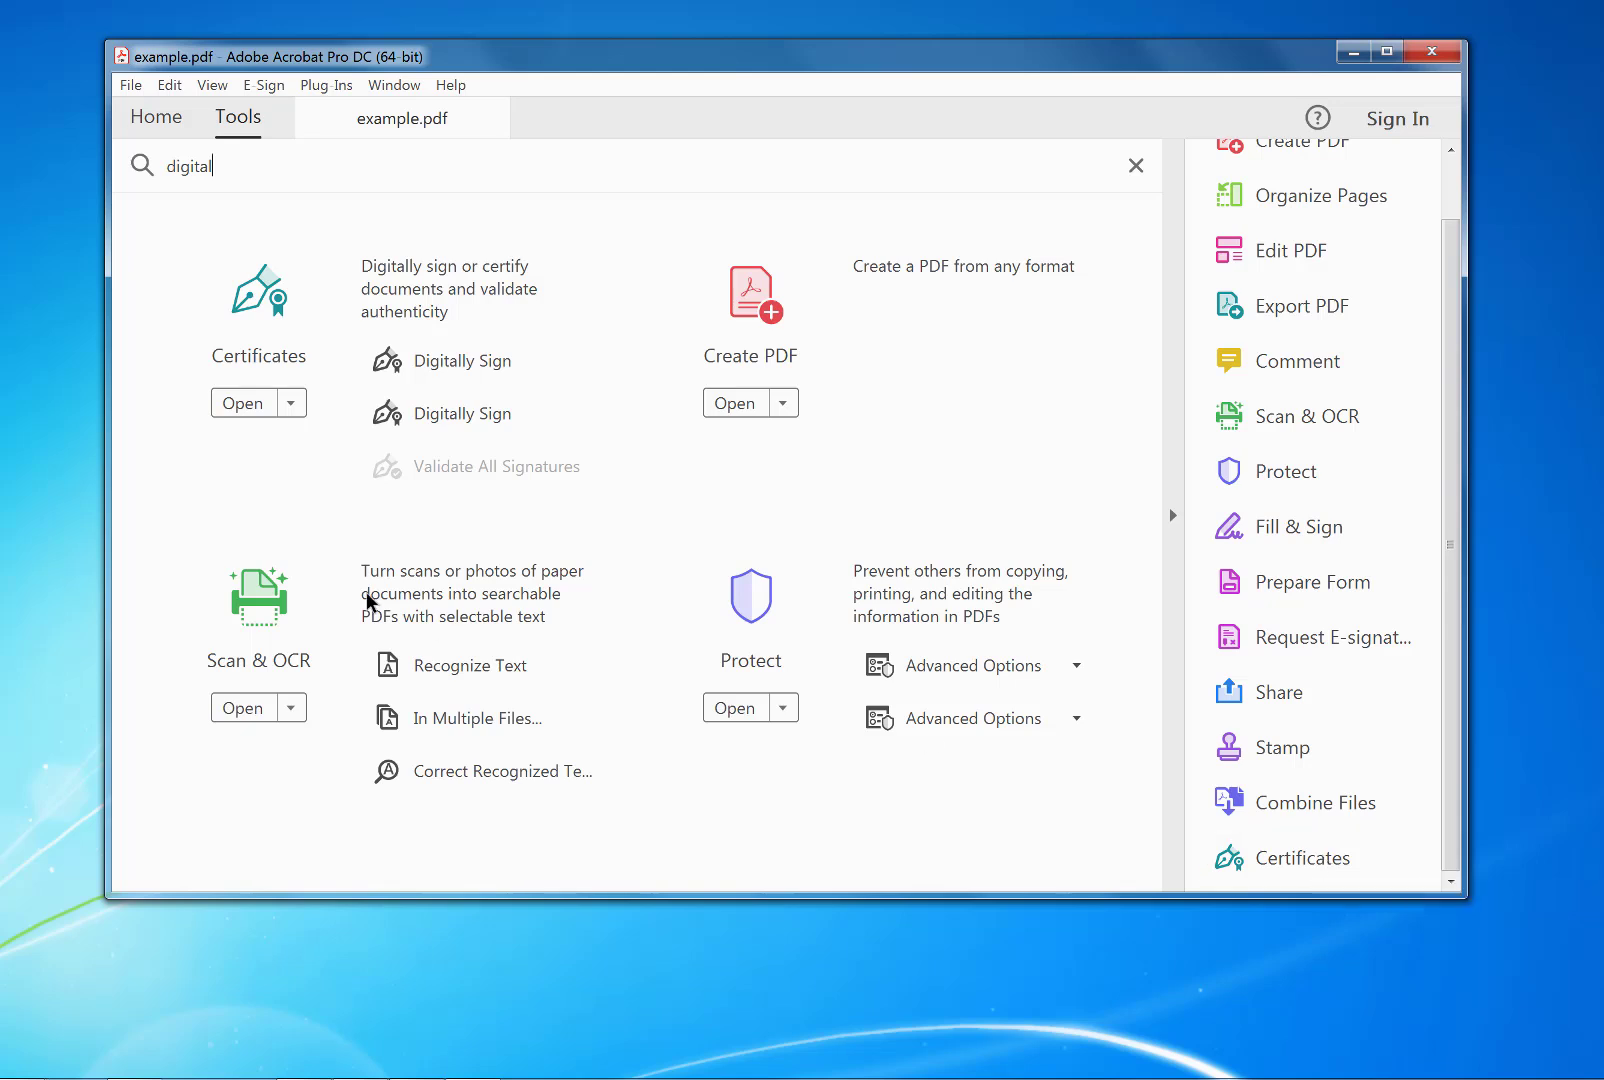
# Re-add the Certificates shortcut, place it between Share and Stamp, and open it
pyautogui.click(296, 407)
pyautogui.click(318, 487)
pyautogui.click(290, 403)
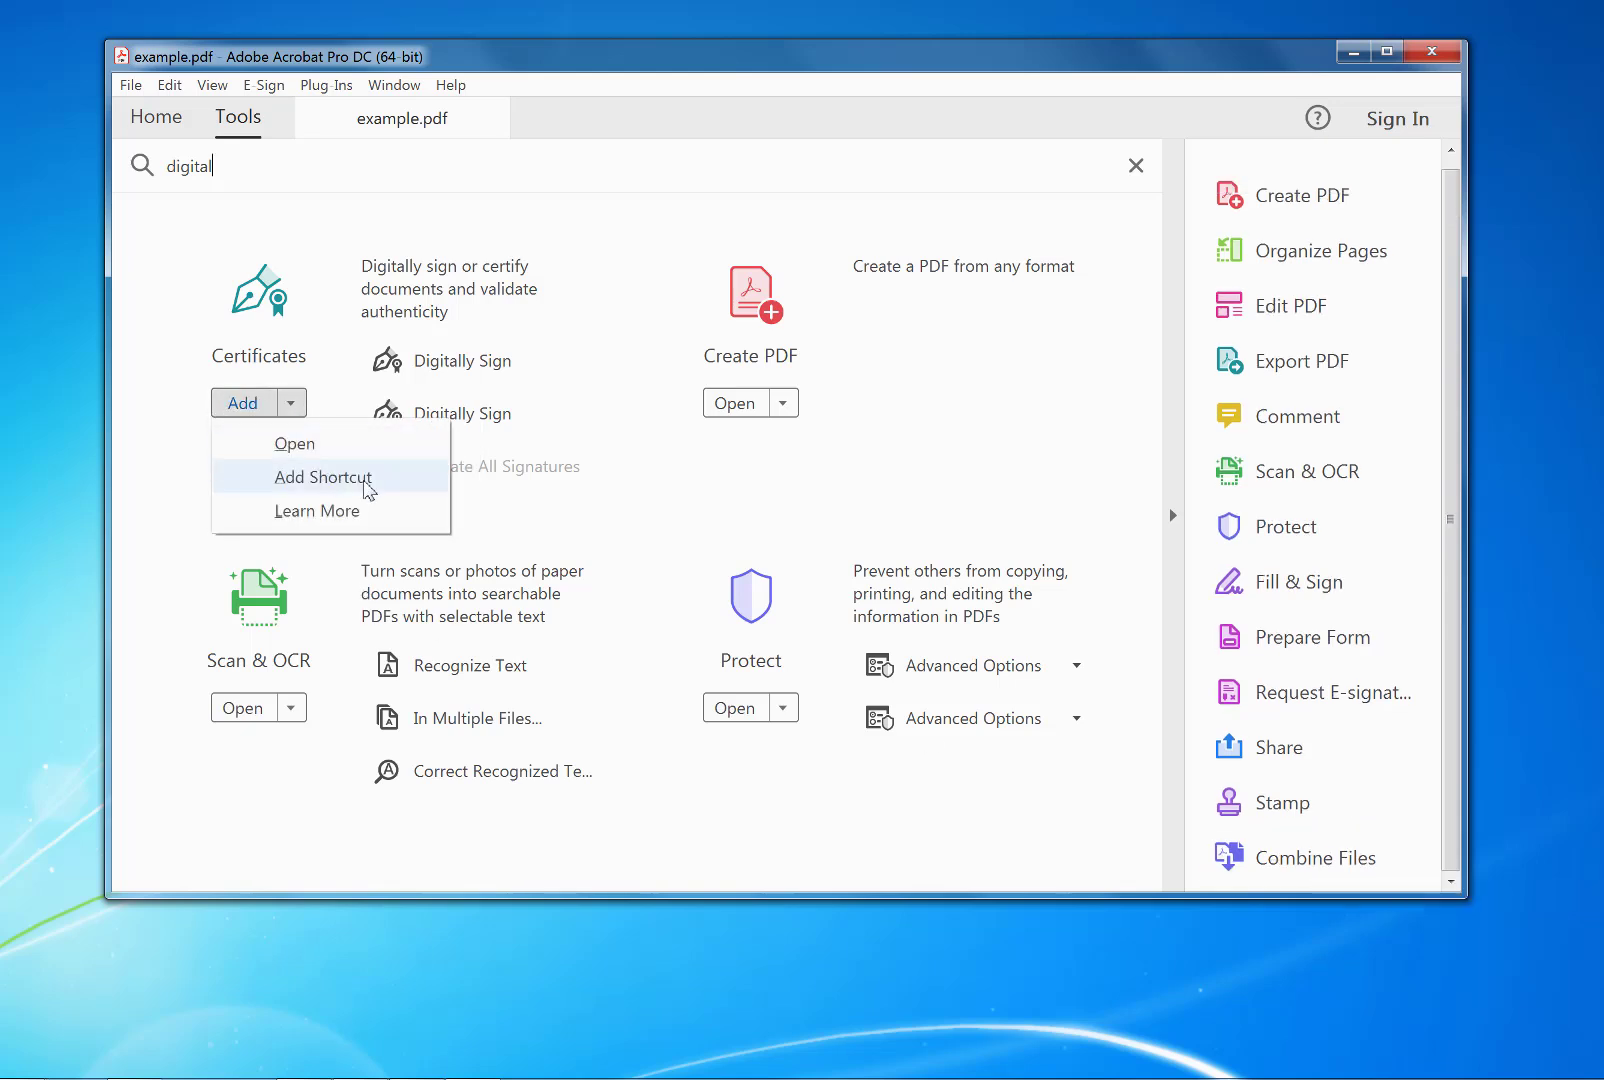
pyautogui.click(367, 488)
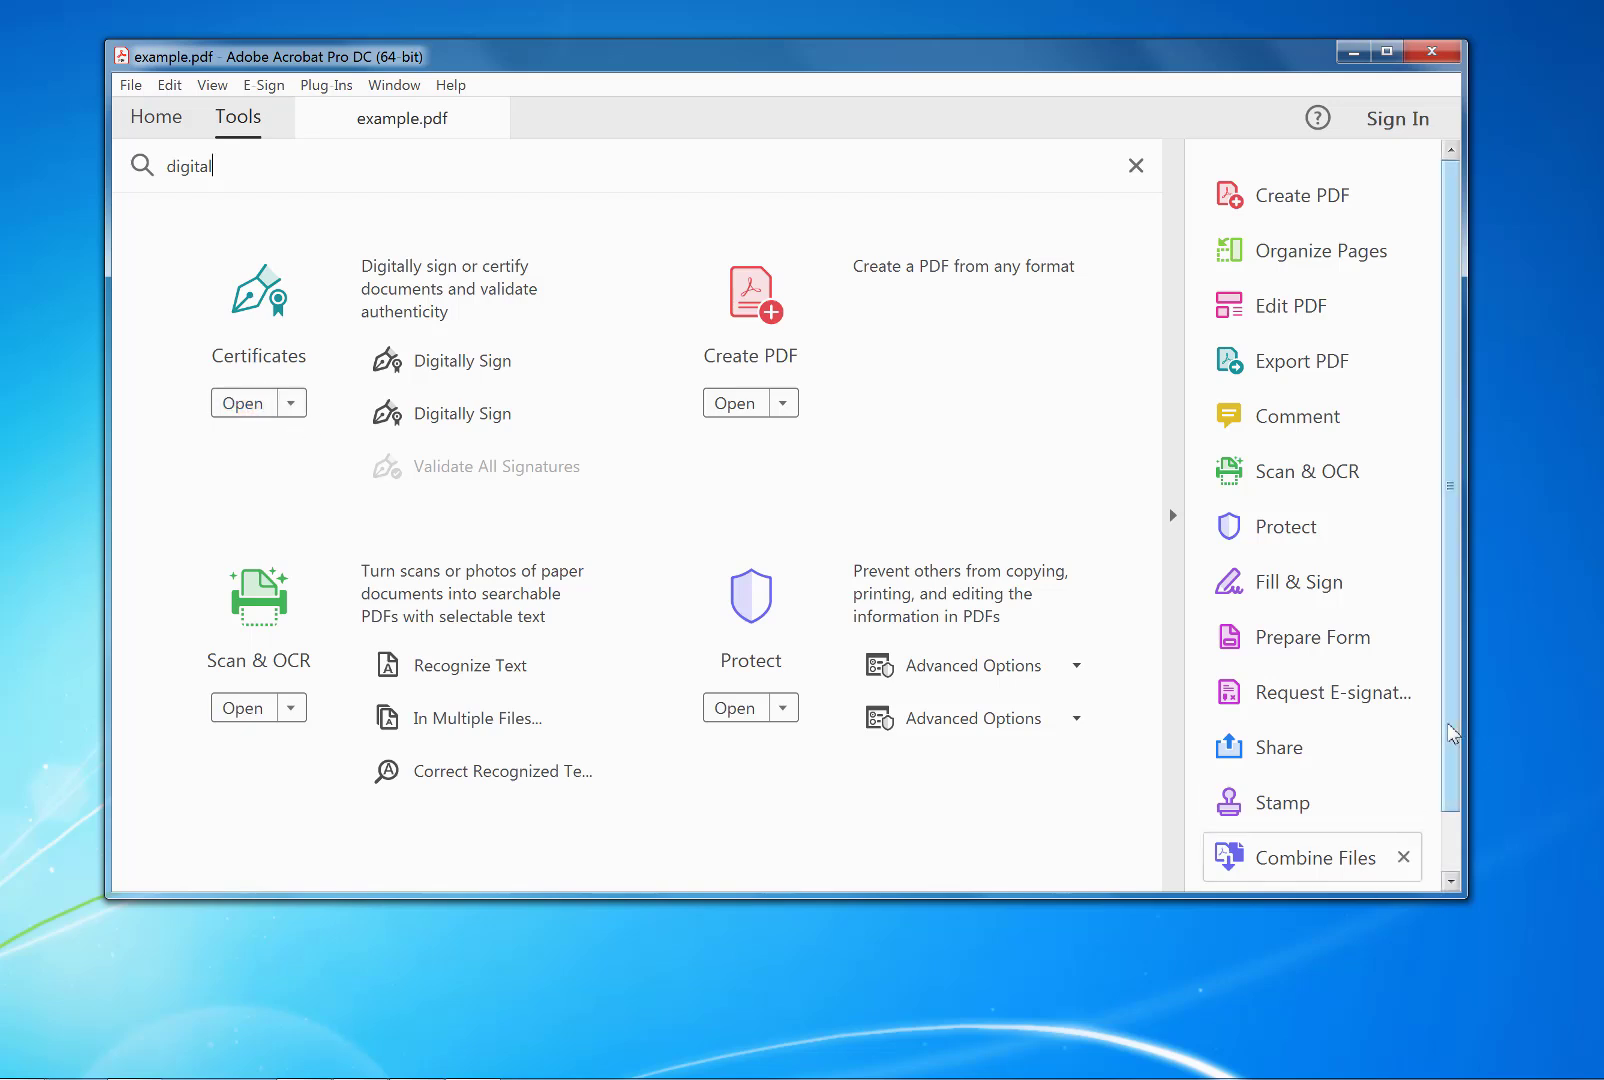
pyautogui.scroll(-2, 1453, 733)
pyautogui.moveTo(1283, 864); pyautogui.dragTo(1321, 745)
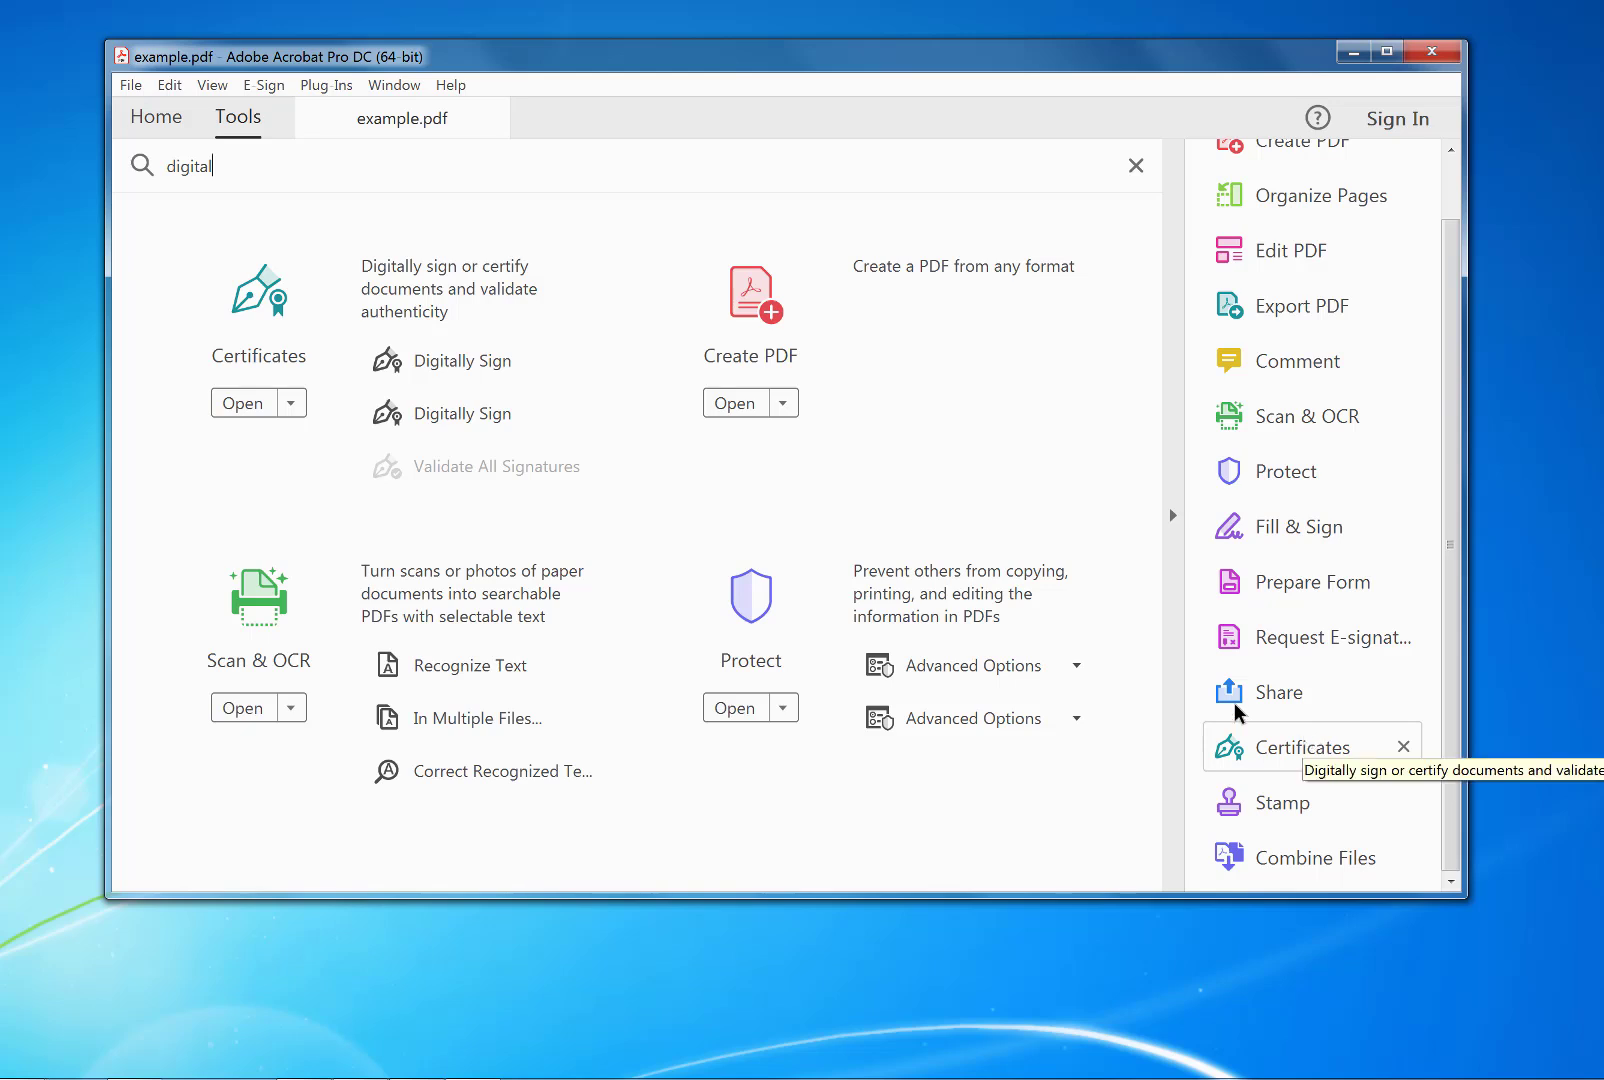
pyautogui.click(1273, 760)
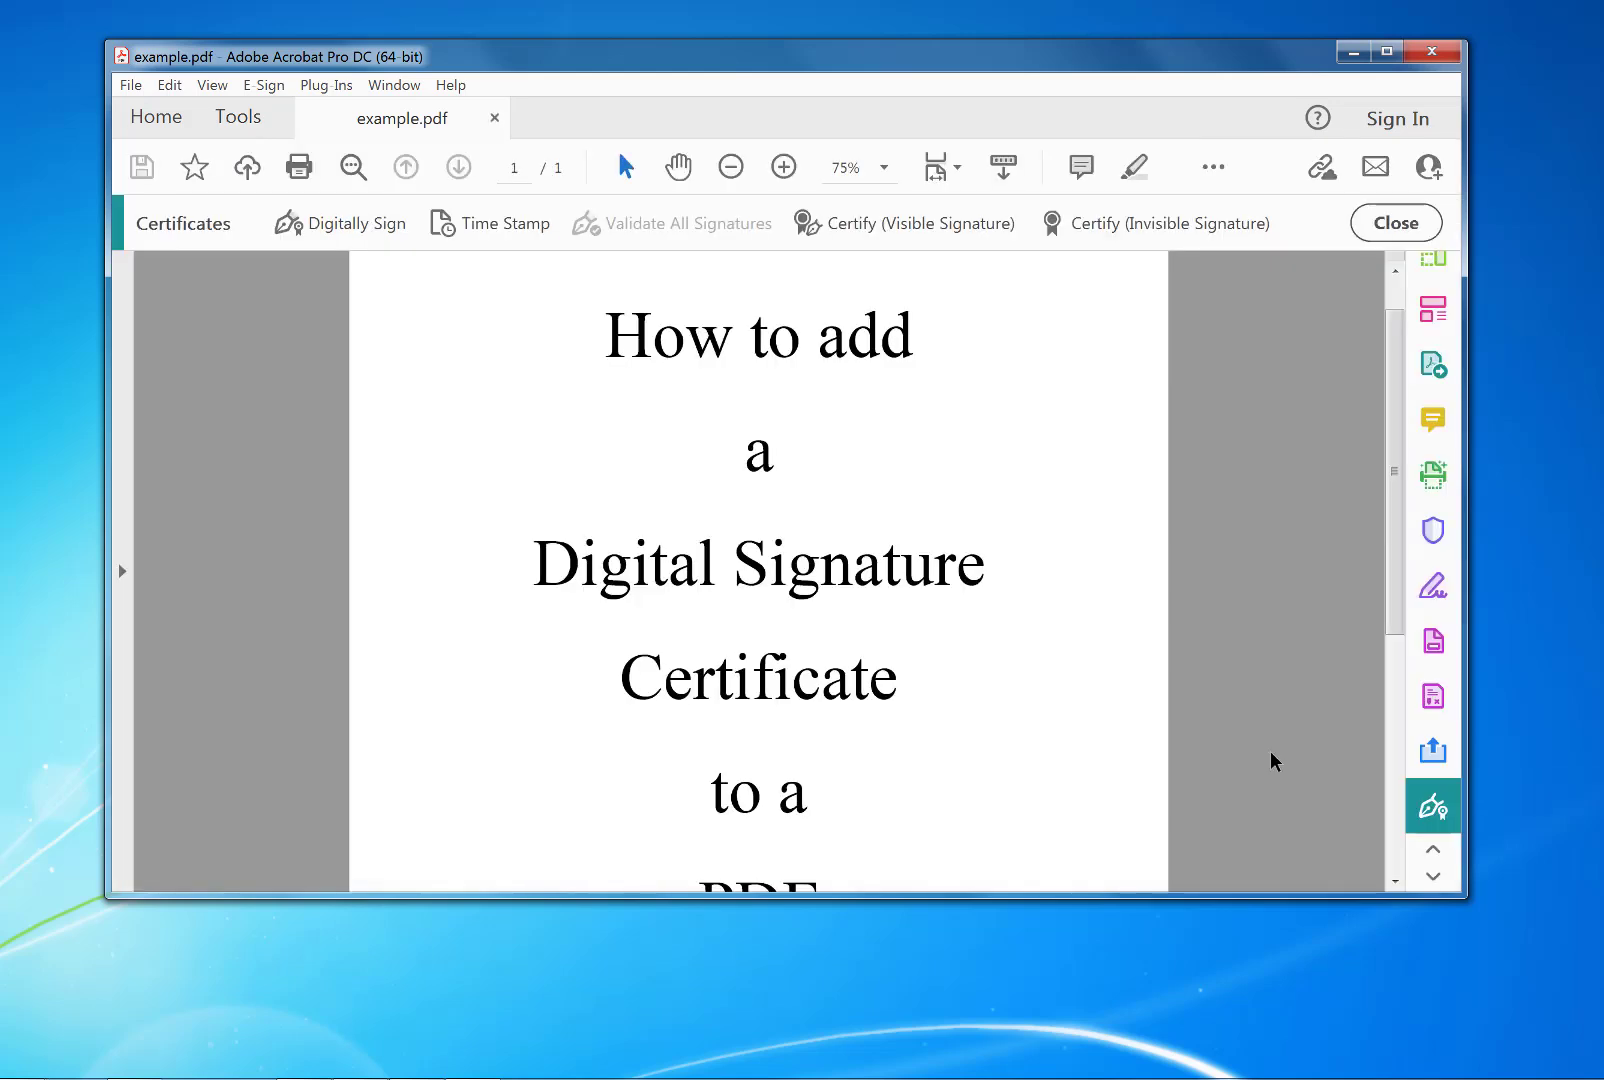
# Start Digitally Sign and draw the signature area on the page near "to a"
pyautogui.click(372, 225)
pyautogui.click(1038, 538)
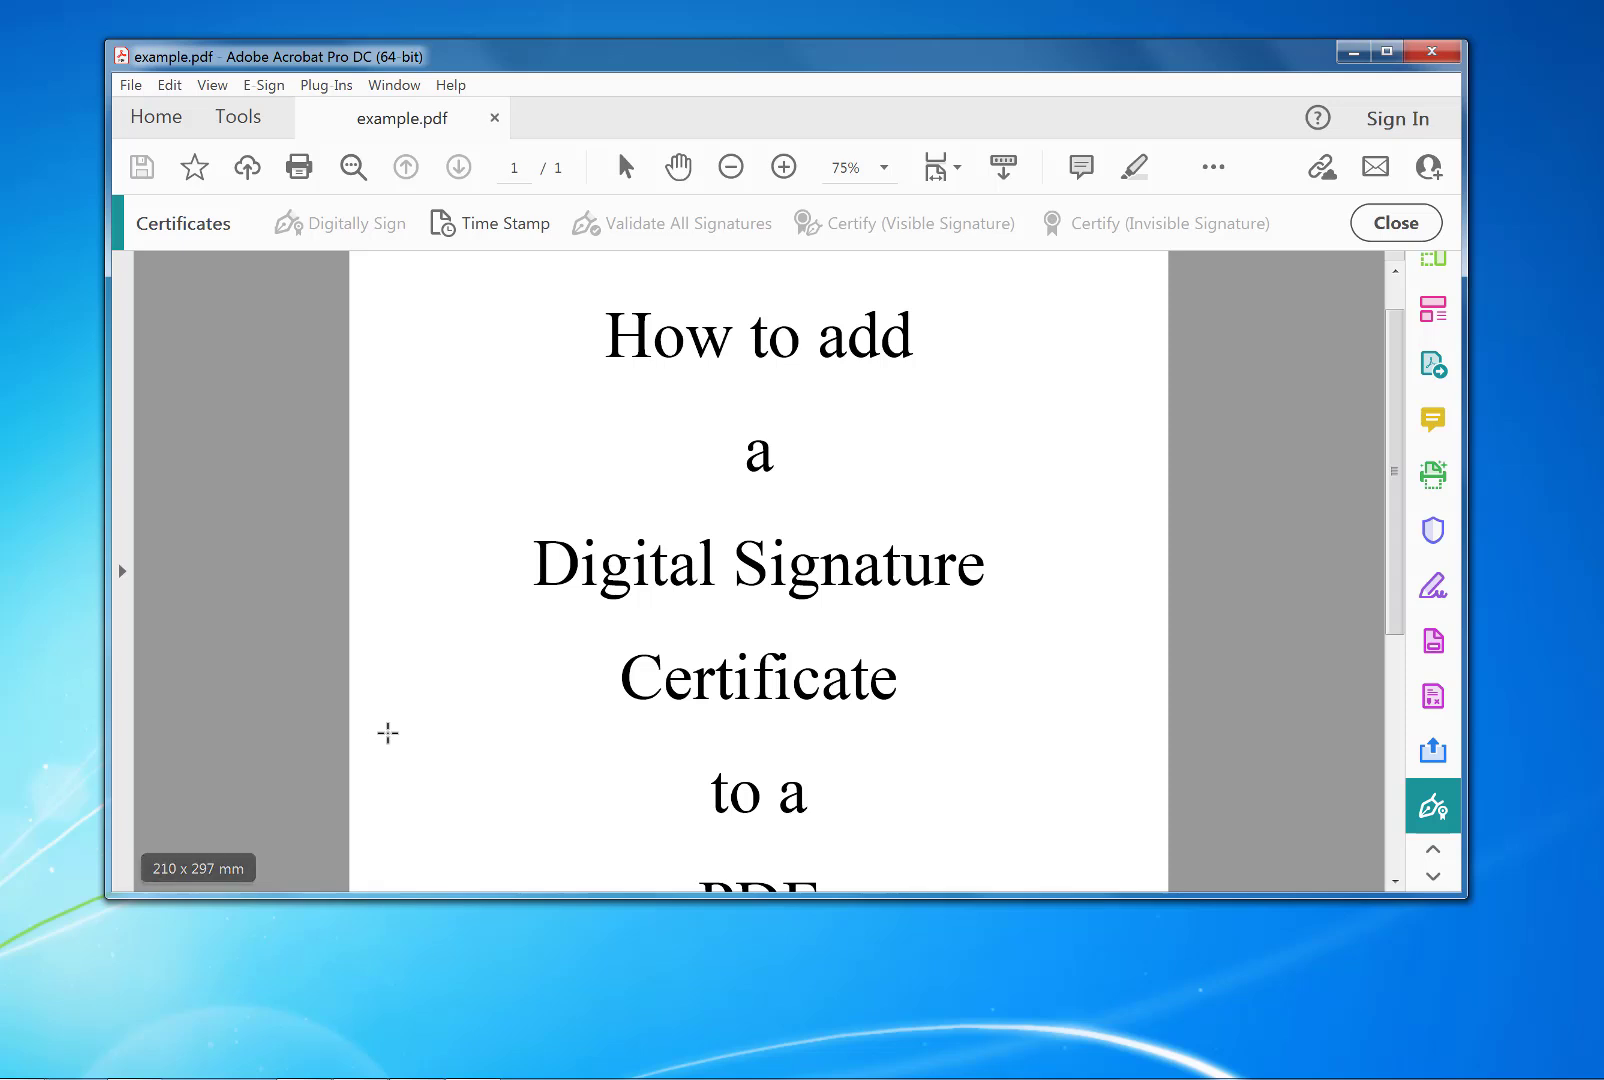
pyautogui.moveTo(869, 748)
pyautogui.mouseDown()
pyautogui.moveTo(1017, 845)
pyautogui.moveTo(1131, 834)
pyautogui.moveTo(1151, 857)
pyautogui.mouseUp()
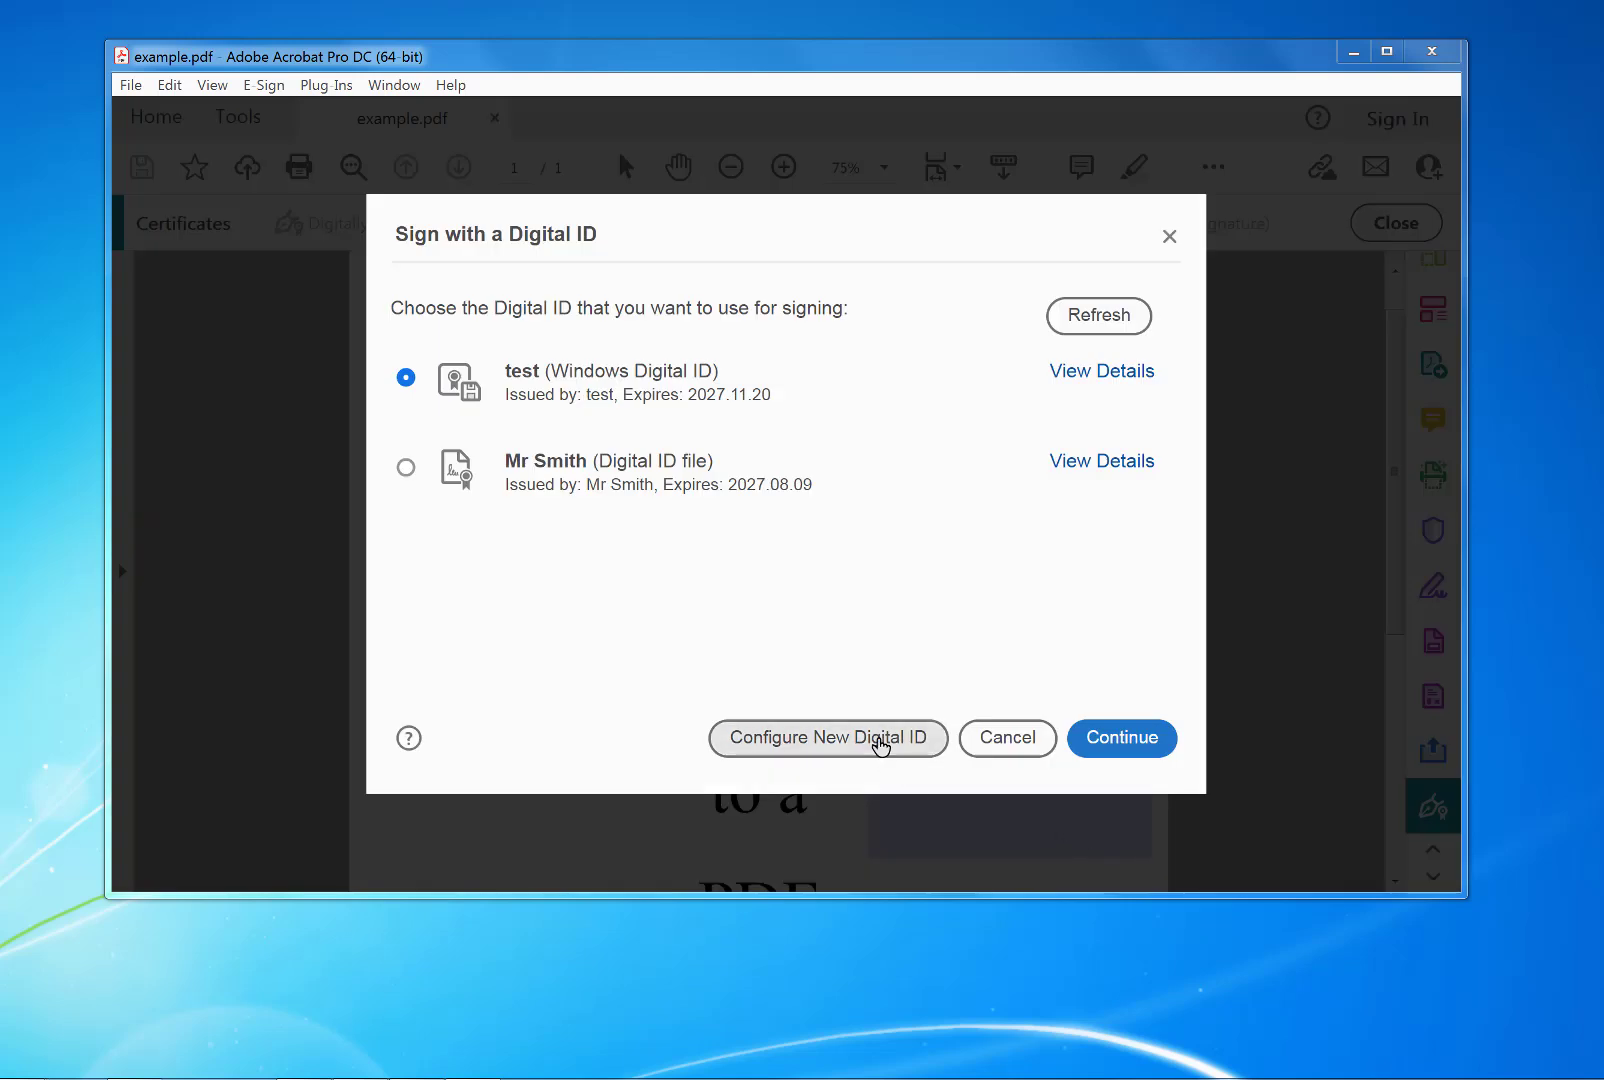
# Configure a new self-signed Digital ID stored in the Windows Certificate Store
pyautogui.click(880, 742)
pyautogui.click(785, 602)
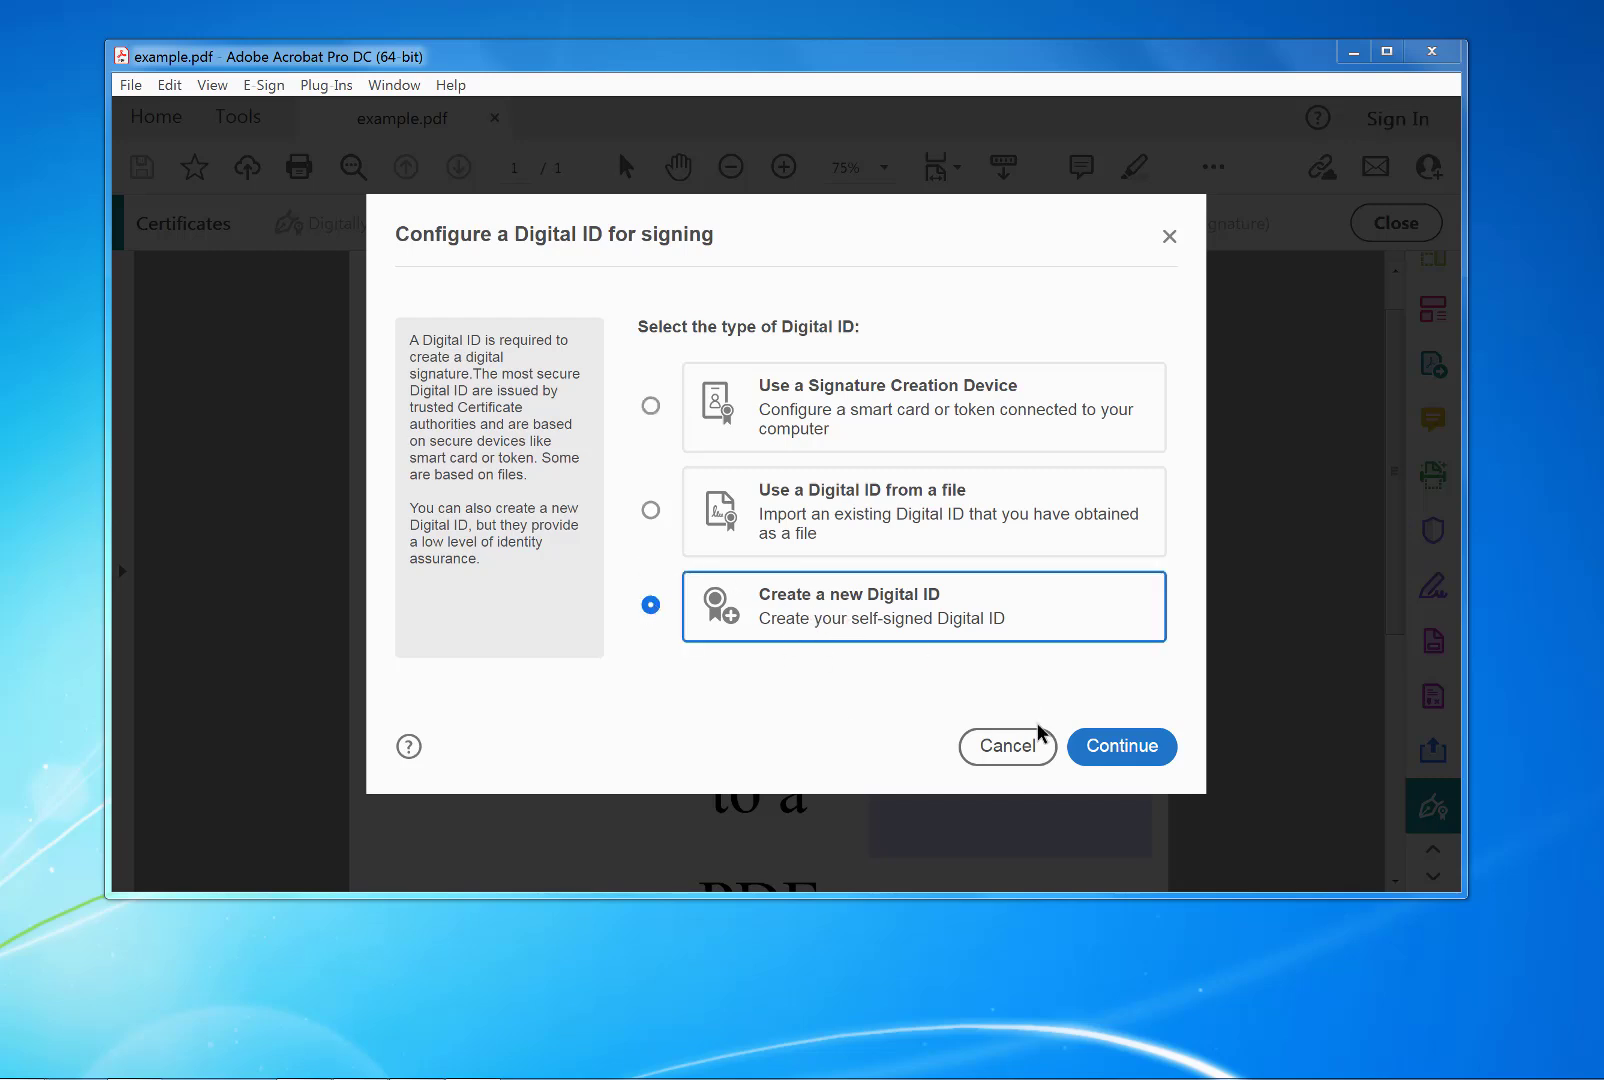
pyautogui.click(1125, 746)
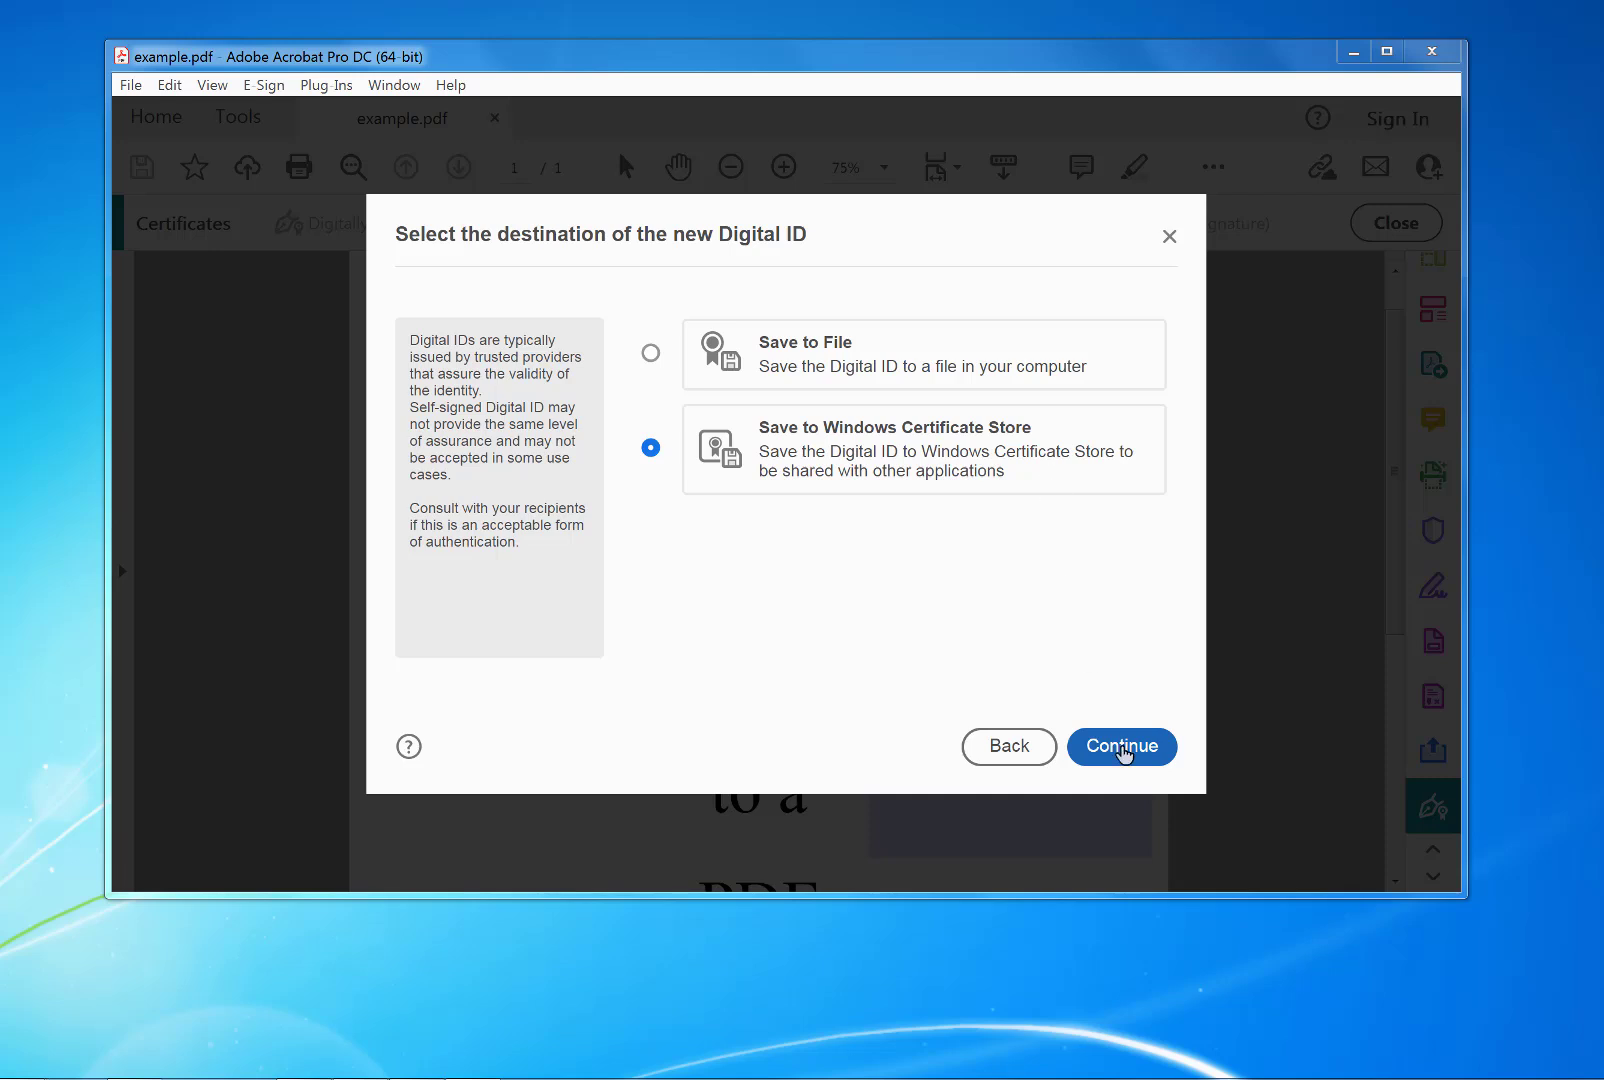
pyautogui.click(1118, 746)
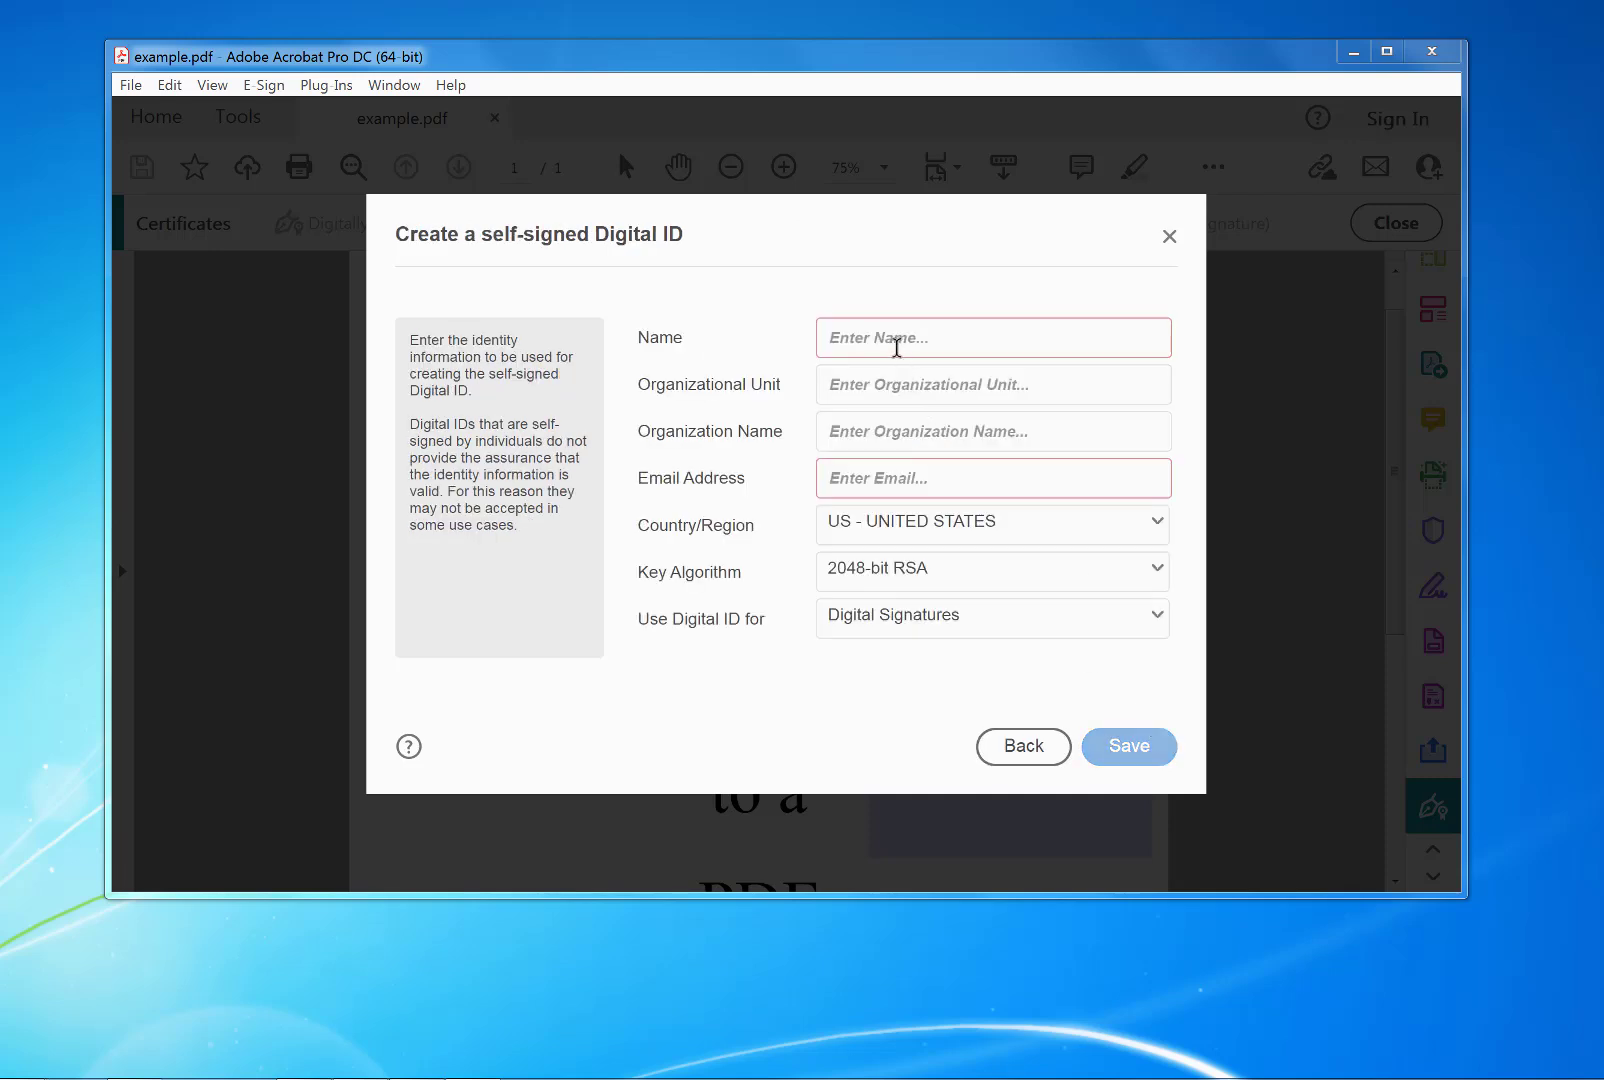
# Save the new Digital ID with name 'example', unit 'ex', organization 'exam' and an email address
pyautogui.write('example')
pyautogui.press('Tab')
pyautogui.write('ex')
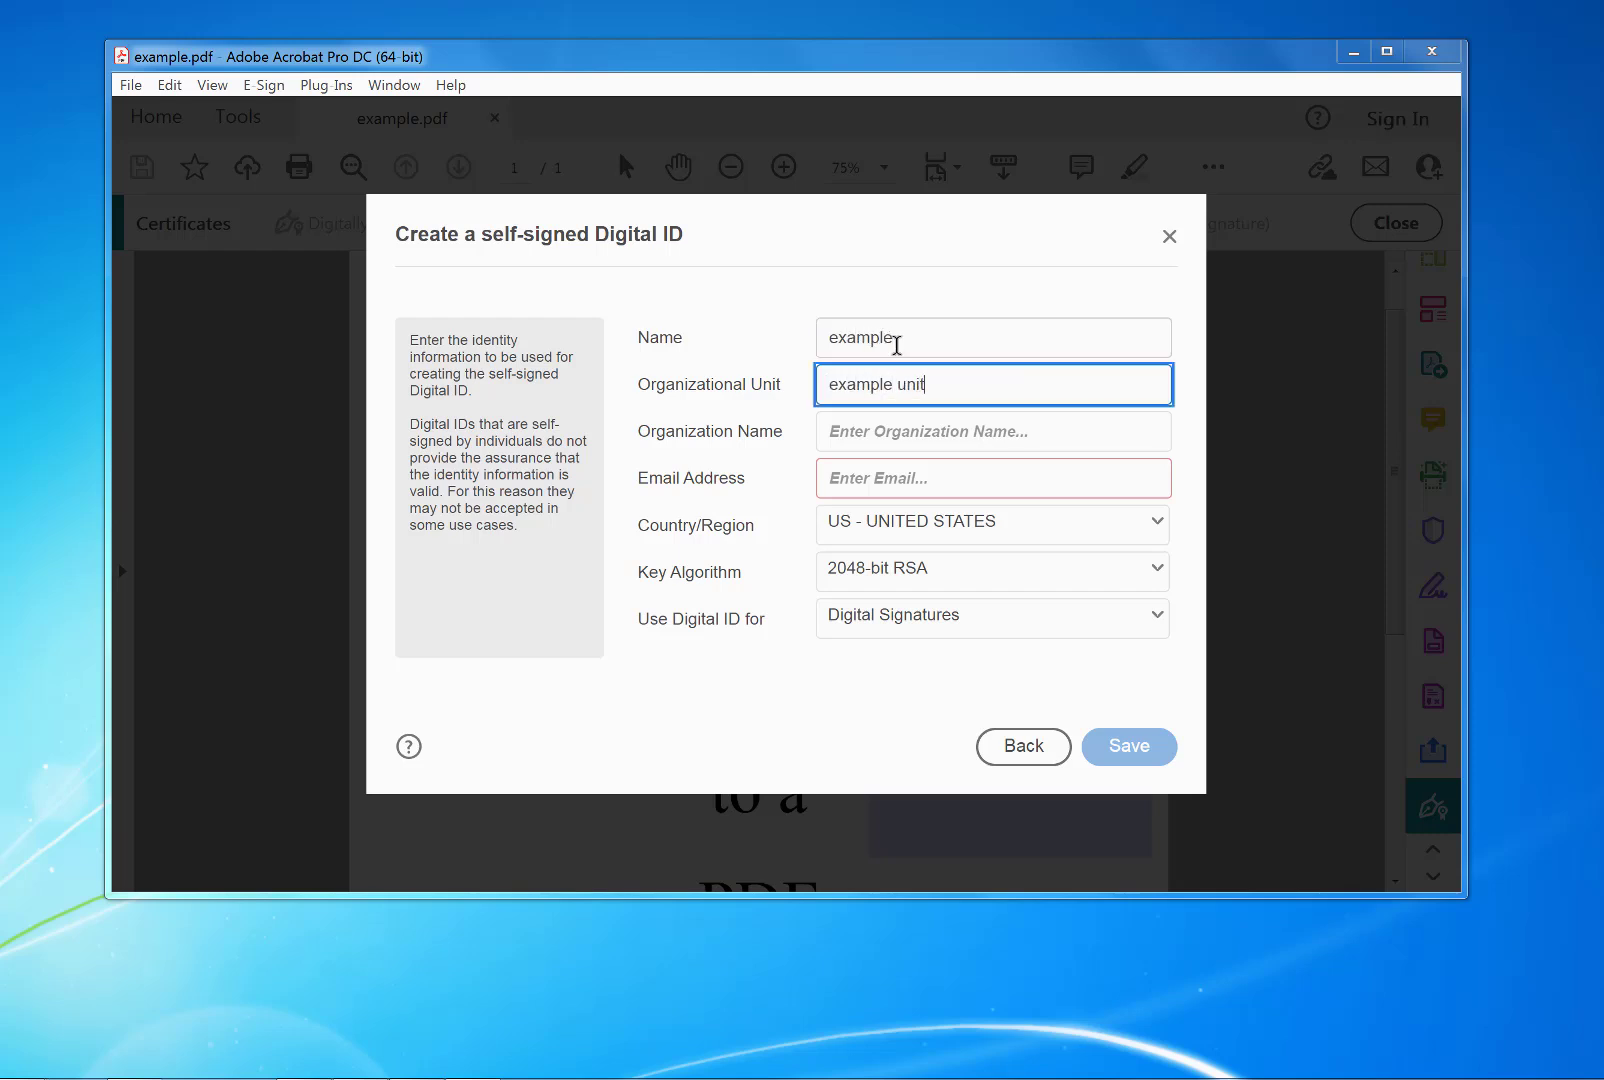
pyautogui.press('Tab')
pyautogui.write('exam')
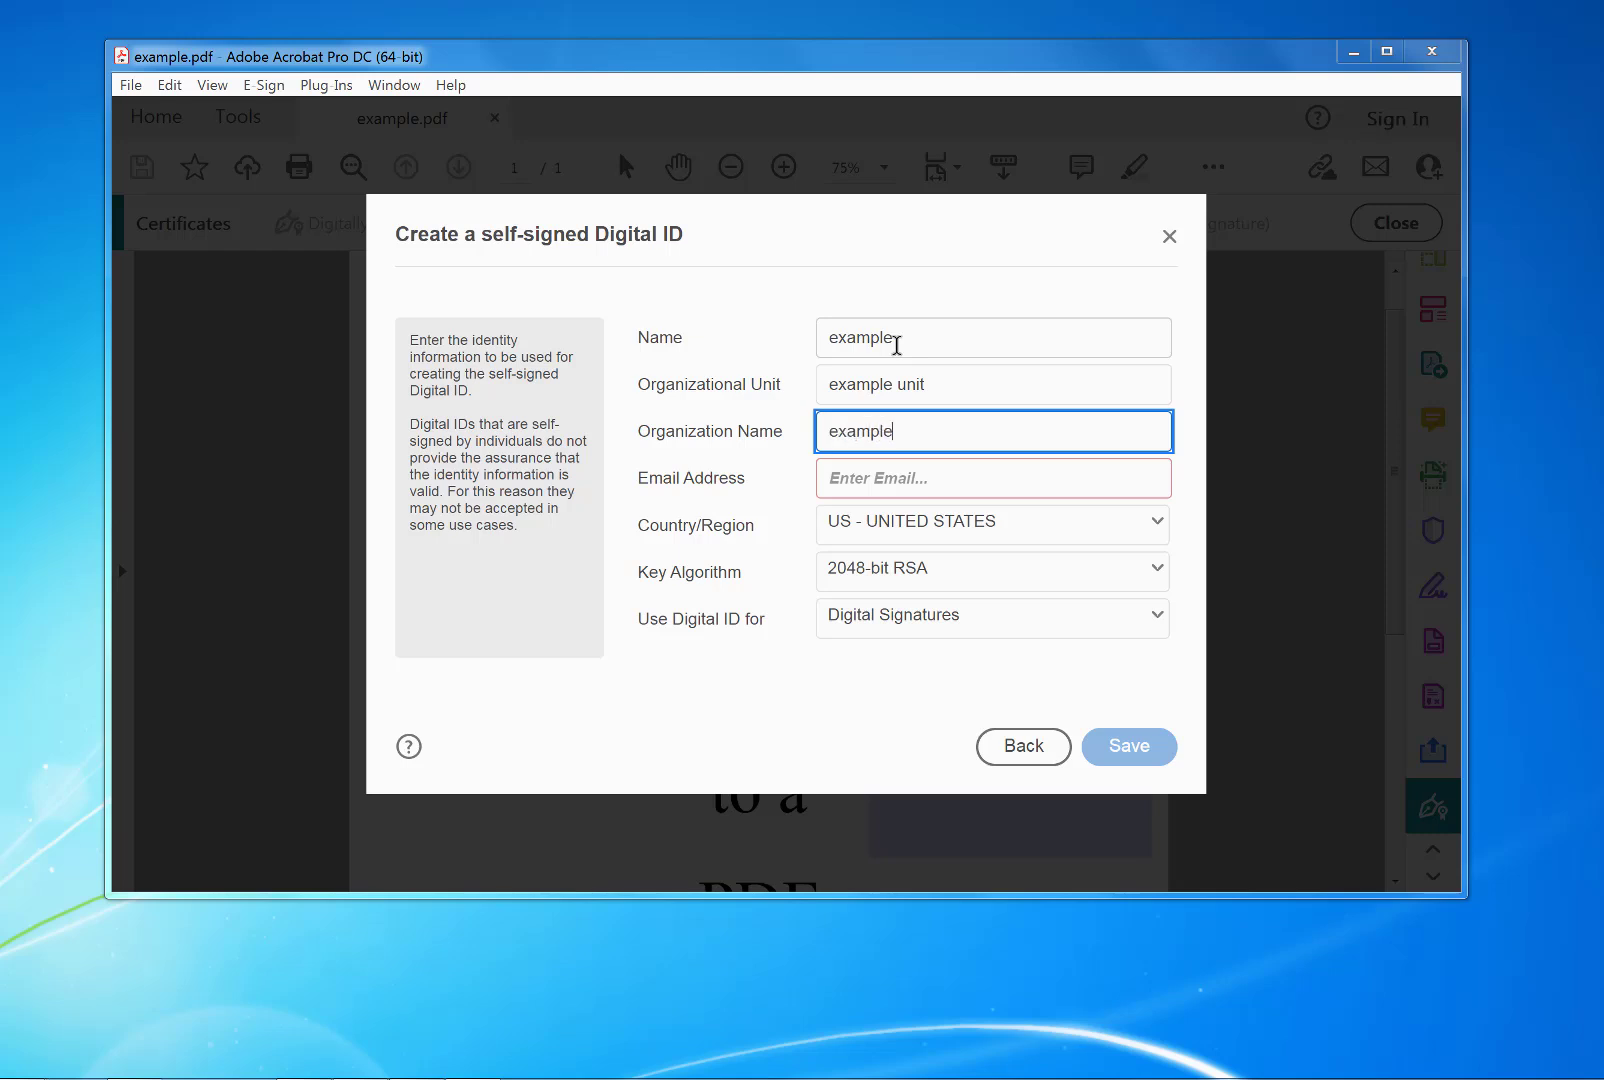
pyautogui.press('Tab')
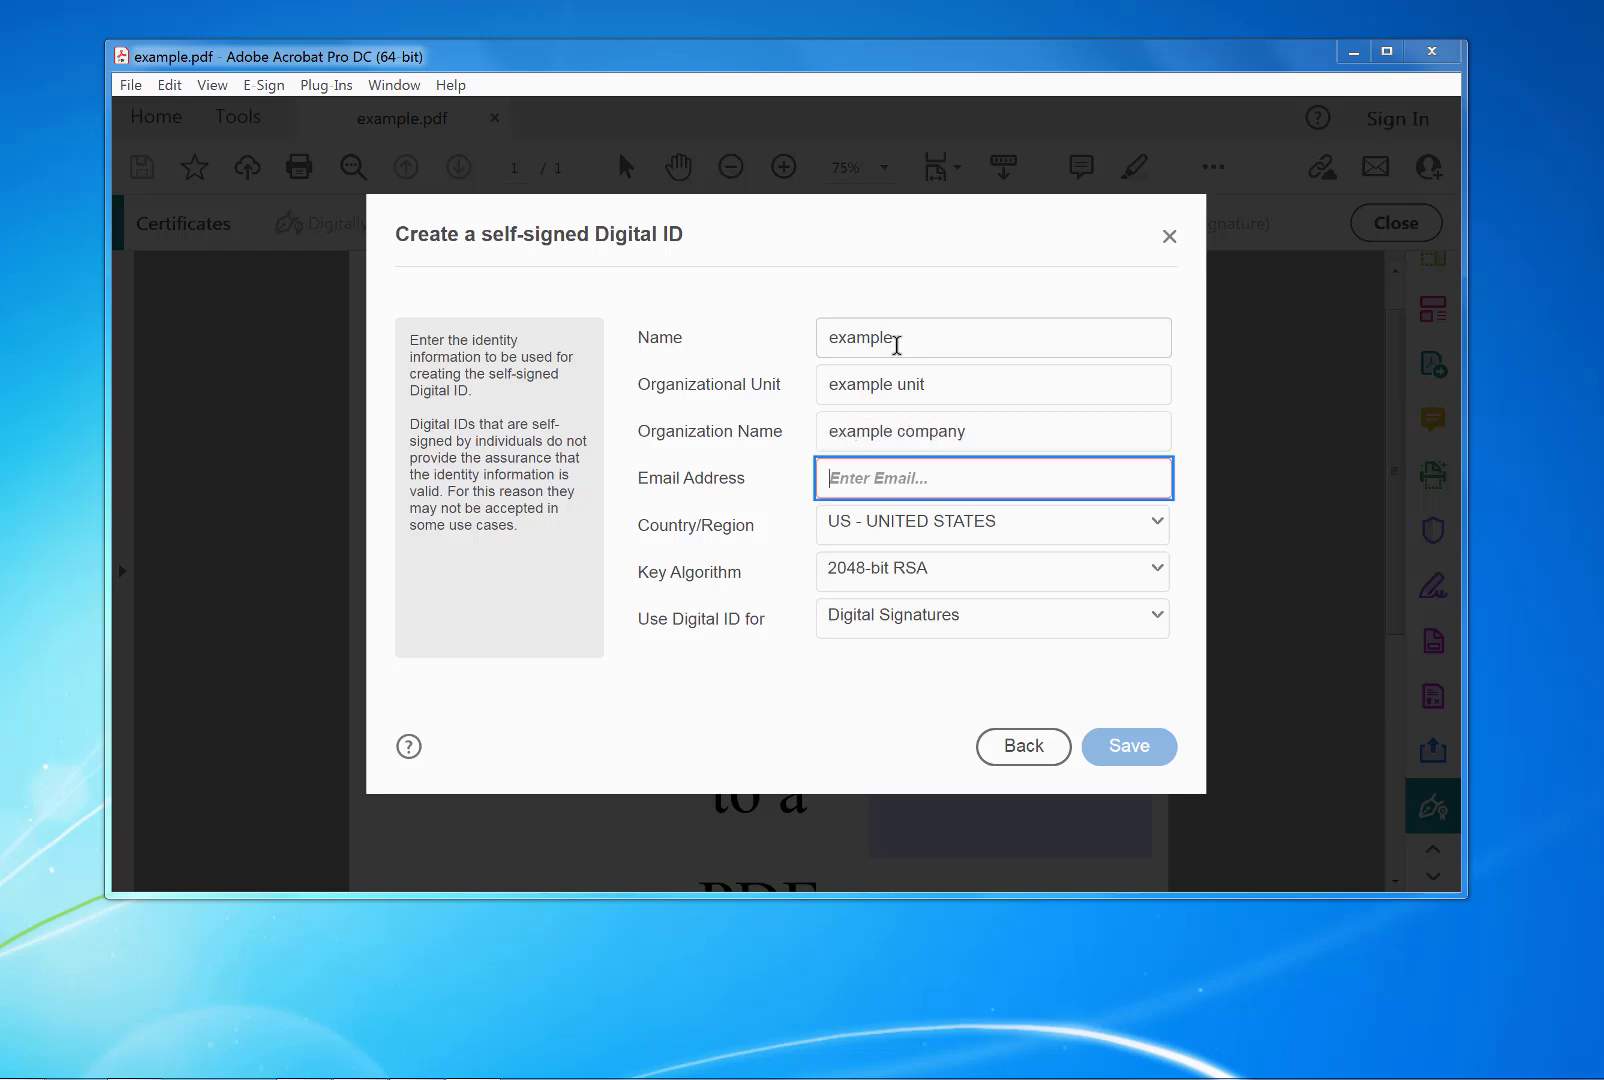
pyautogui.write('example@')
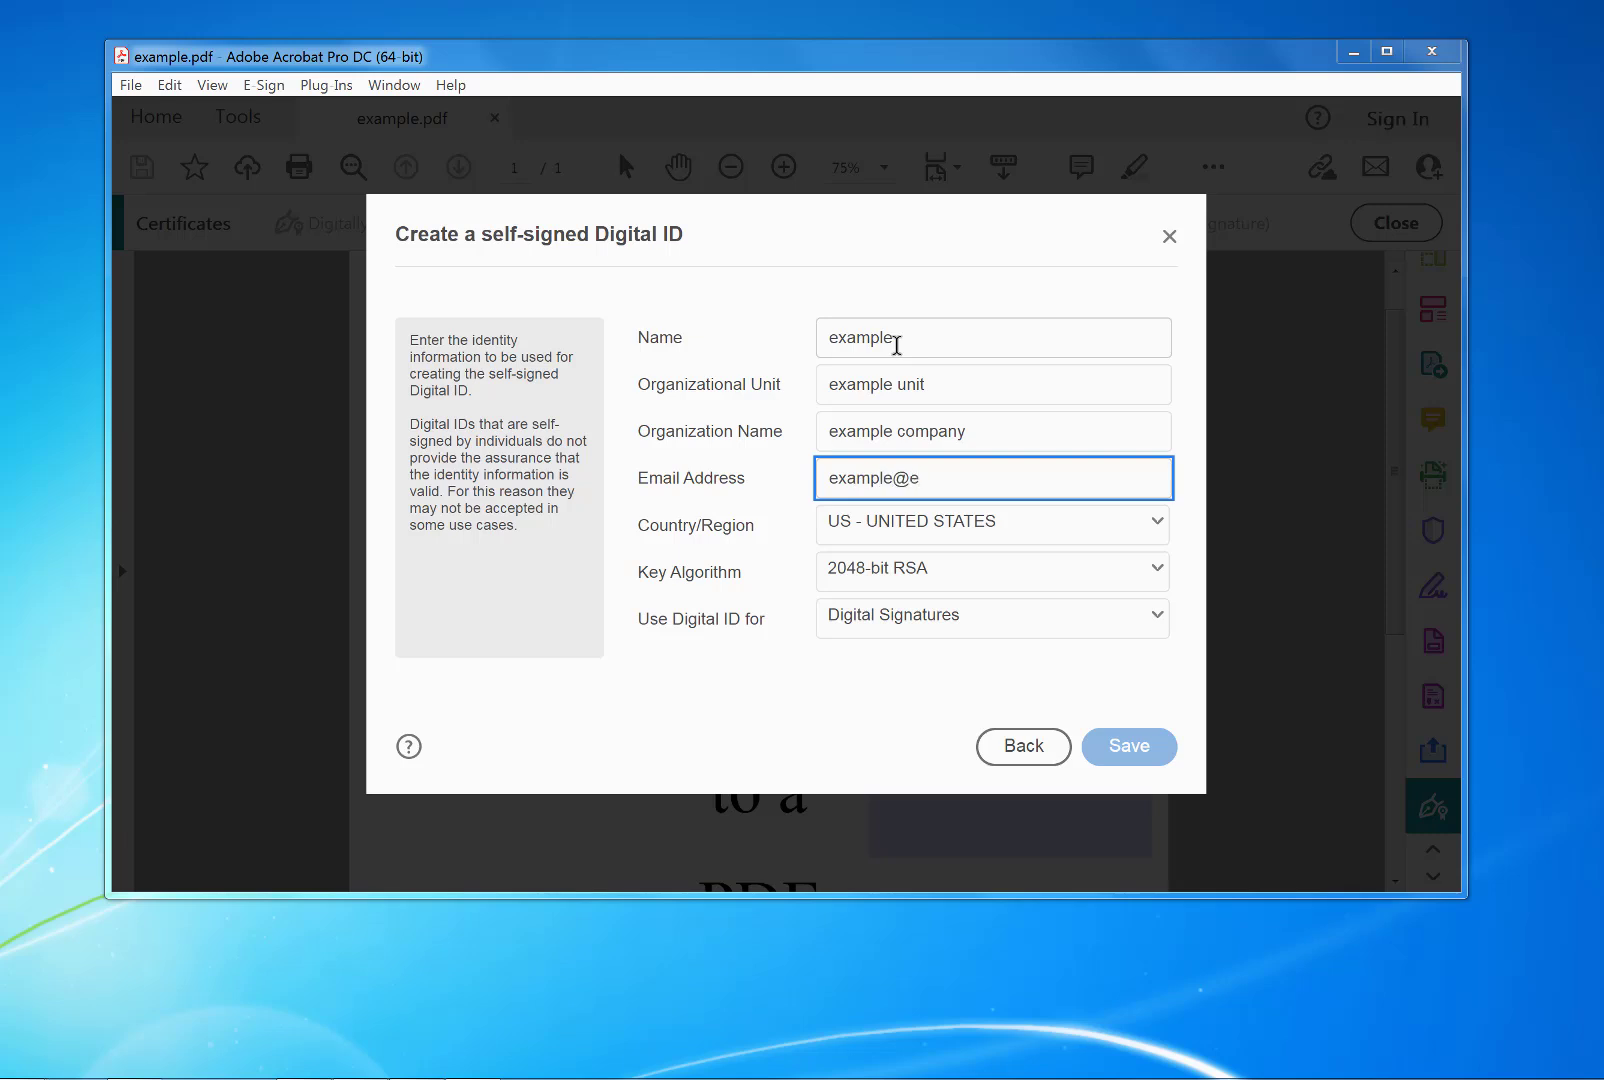
pyautogui.write('example.com')
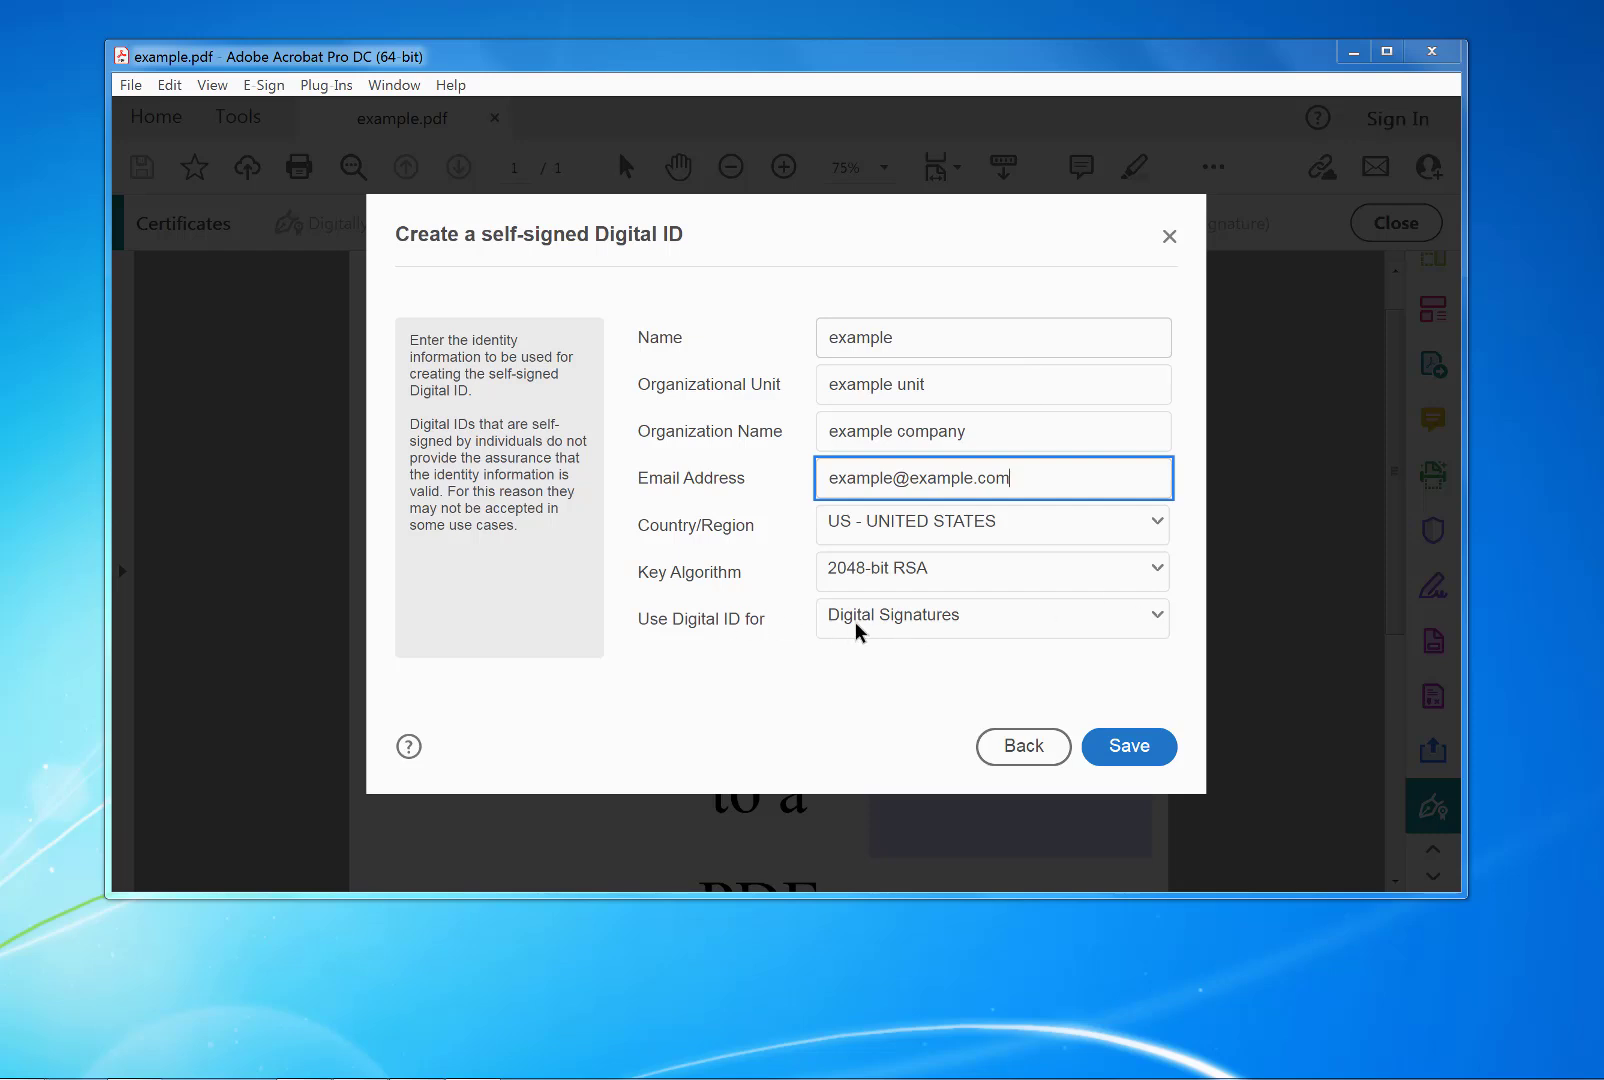
pyautogui.click(1158, 630)
pyautogui.click(1157, 627)
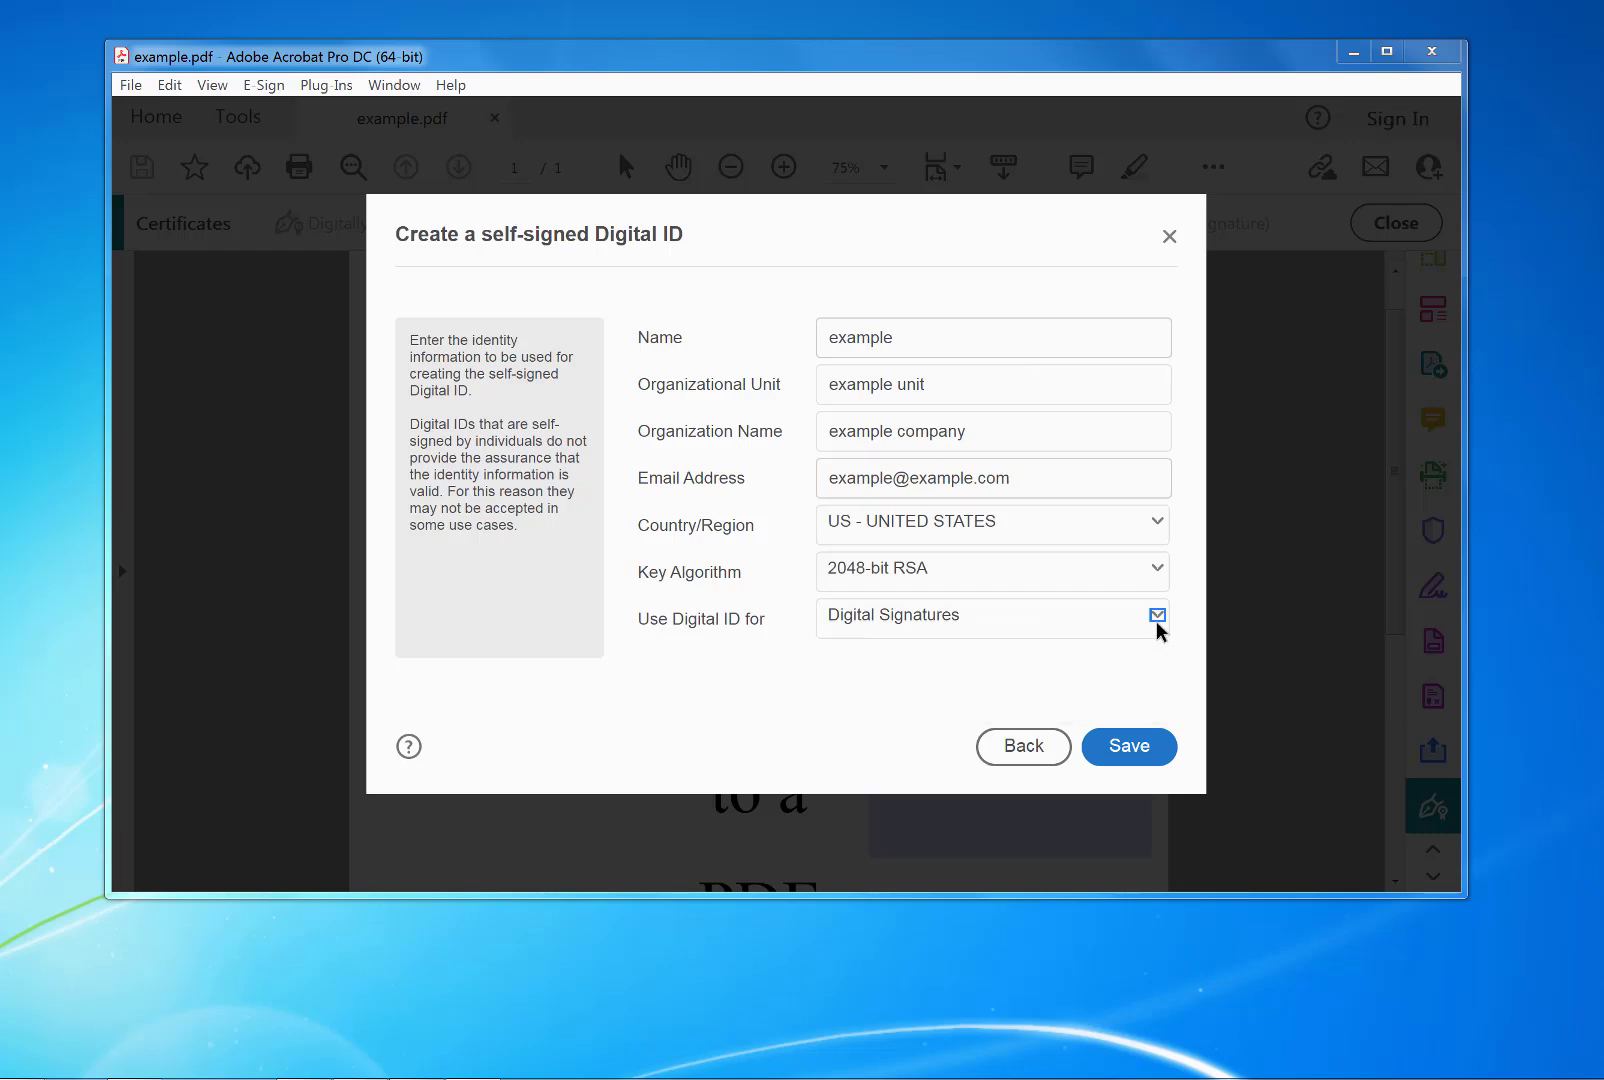
pyautogui.click(1128, 747)
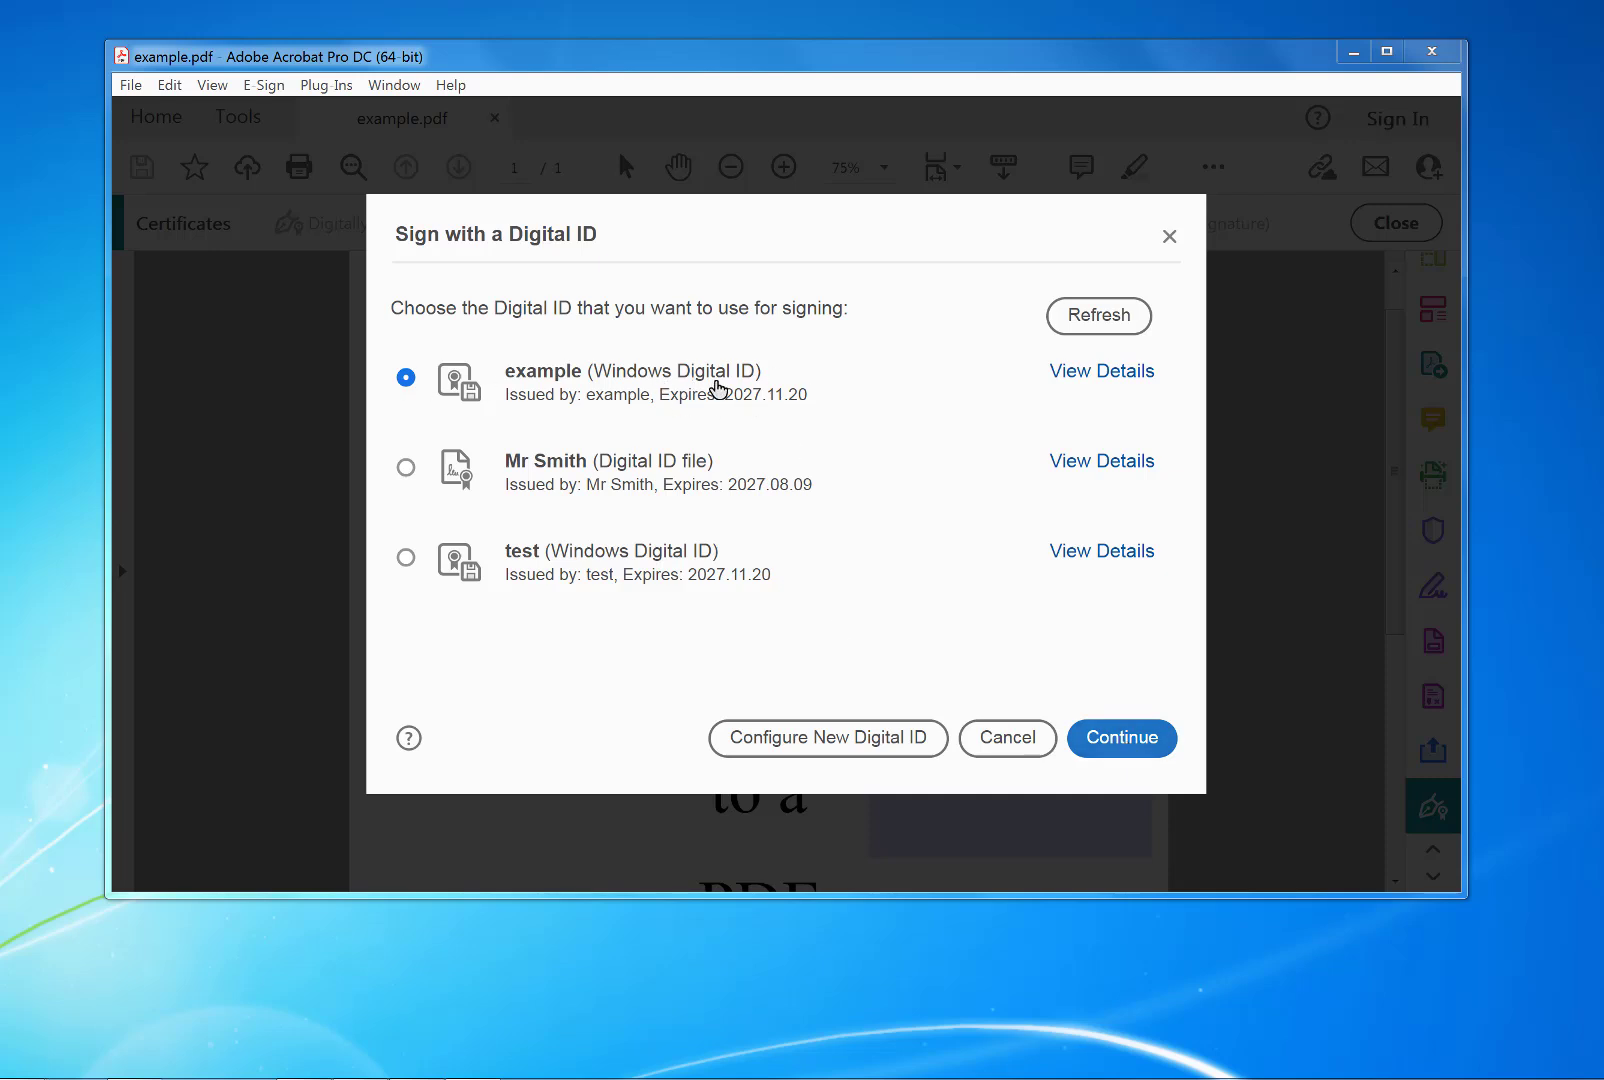
# Use the example ID and save a hand-drawn 'Example' signature appearance excluding the signer's name
pyautogui.click(1148, 740)
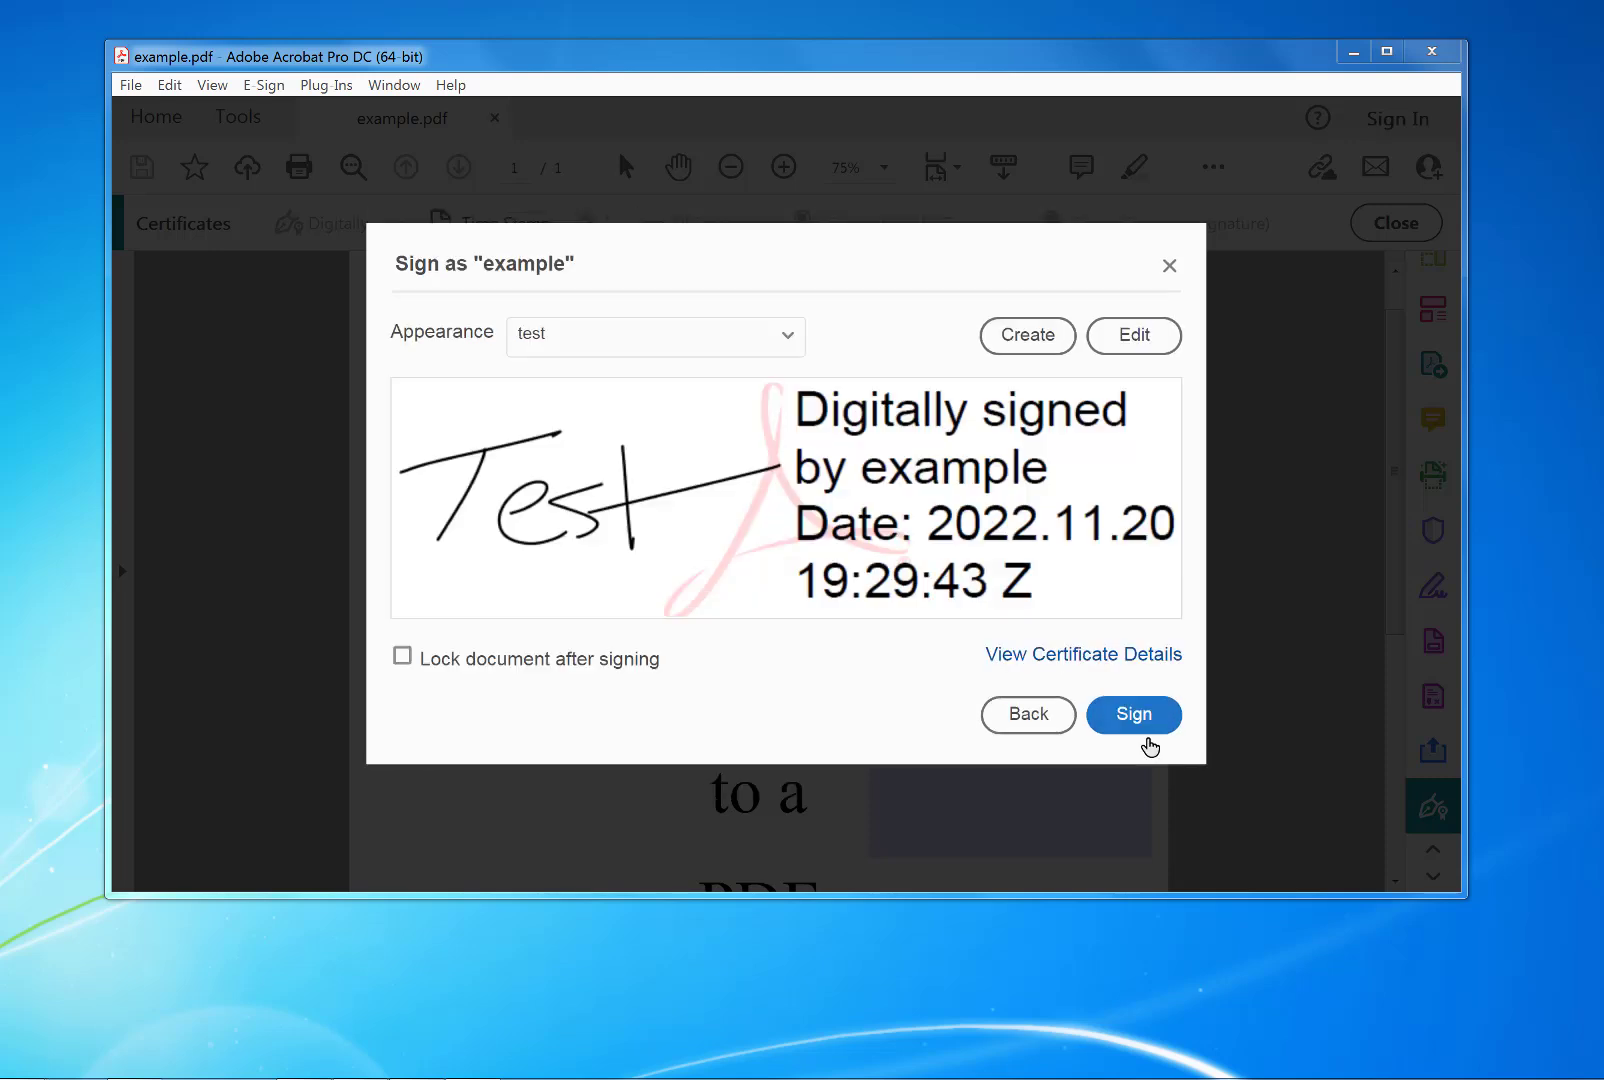
pyautogui.click(1138, 338)
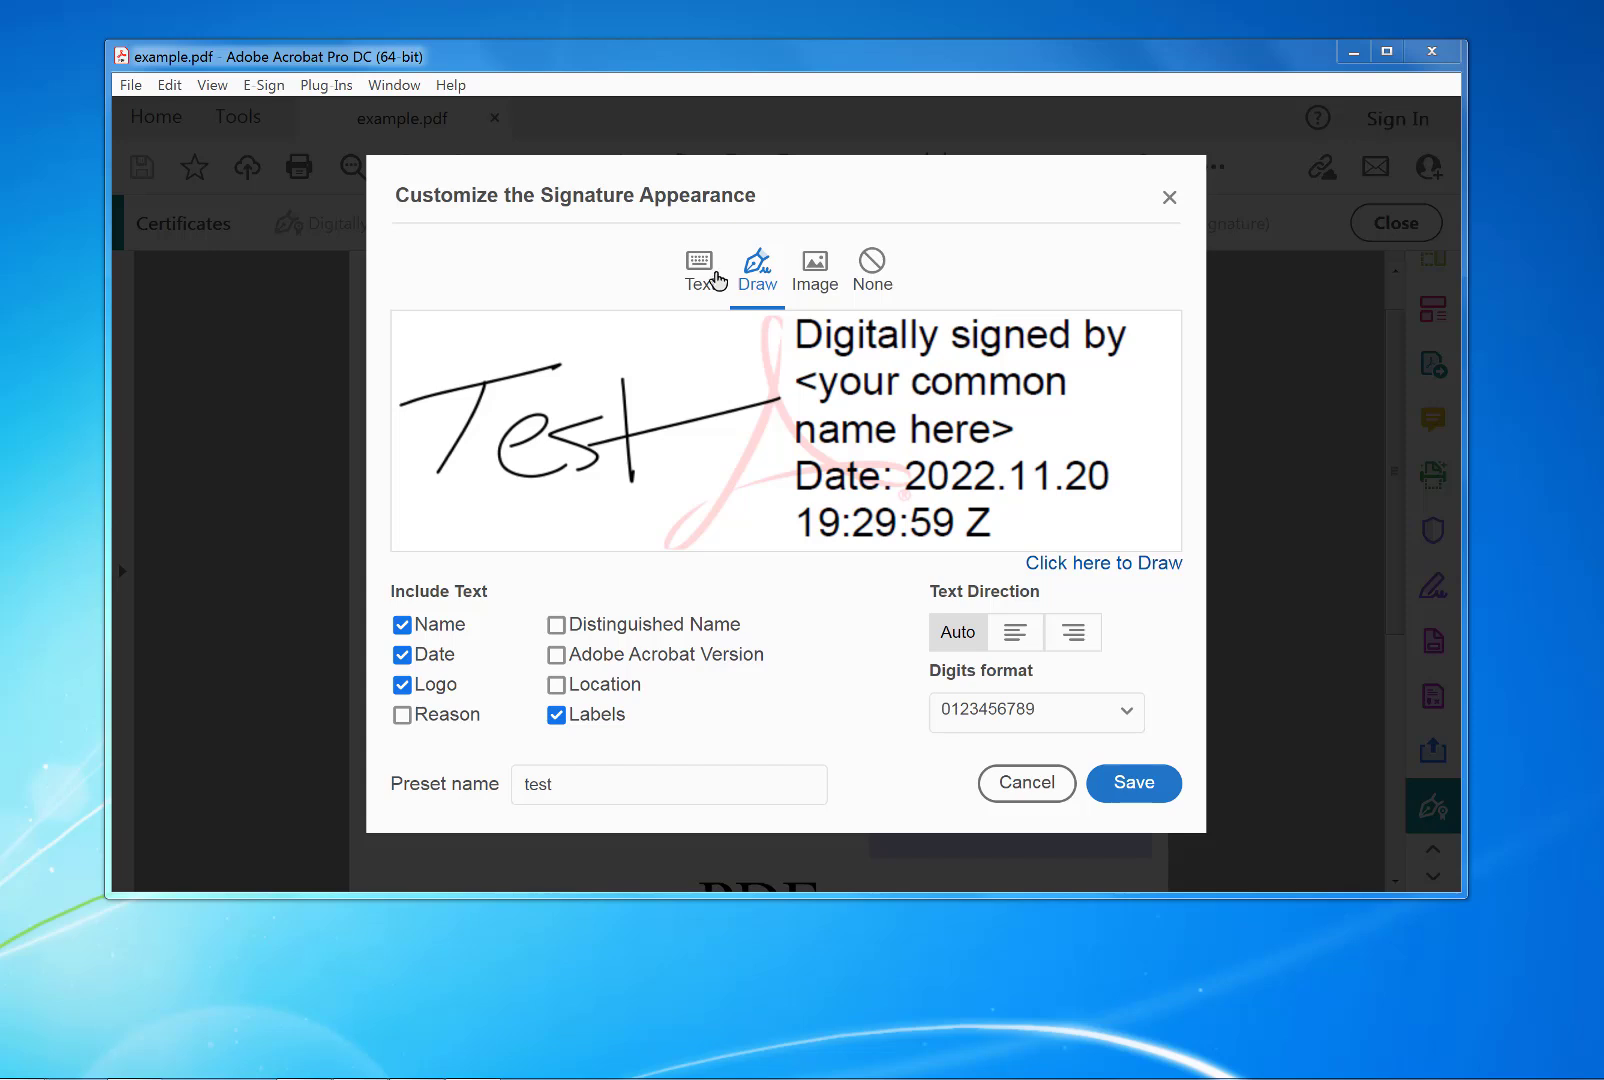
pyautogui.click(697, 281)
pyautogui.click(758, 282)
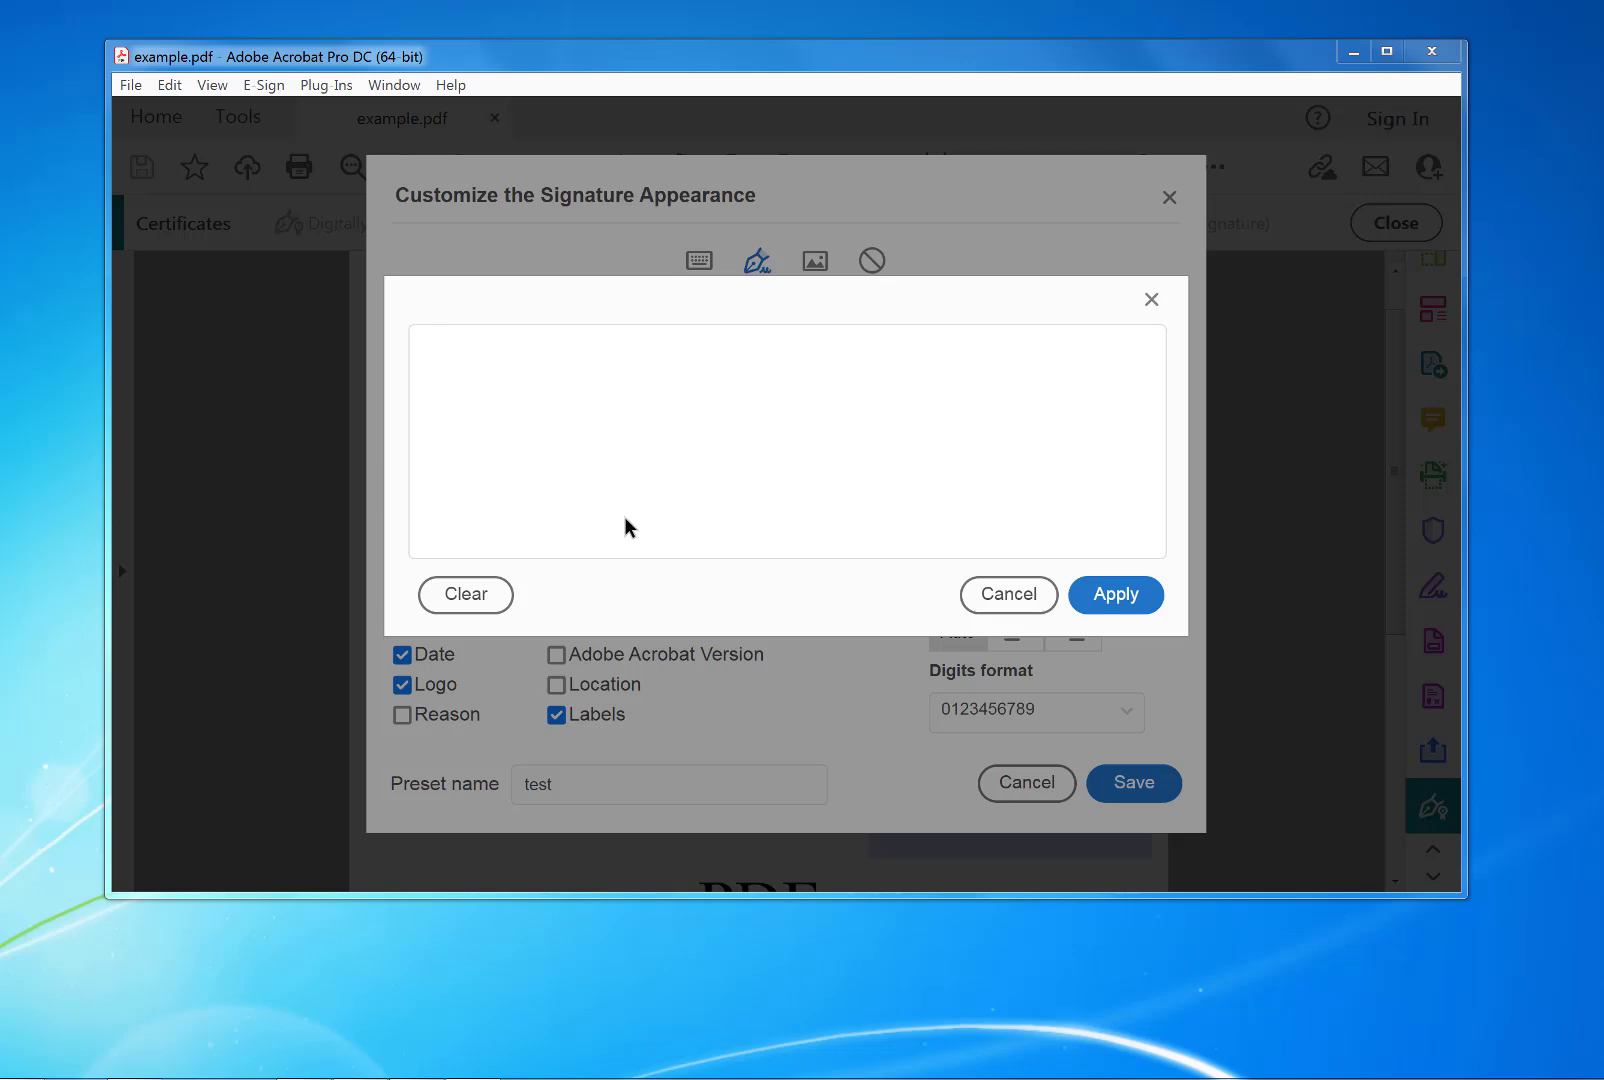
pyautogui.moveTo(513, 421)
pyautogui.mouseDown()
pyautogui.moveTo(518, 500)
pyautogui.moveTo(540, 425)
pyautogui.moveTo(601, 455)
pyautogui.moveTo(845, 476)
pyautogui.moveTo(893, 510)
pyautogui.moveTo(995, 492)
pyautogui.mouseUp()
pyautogui.click(1143, 612)
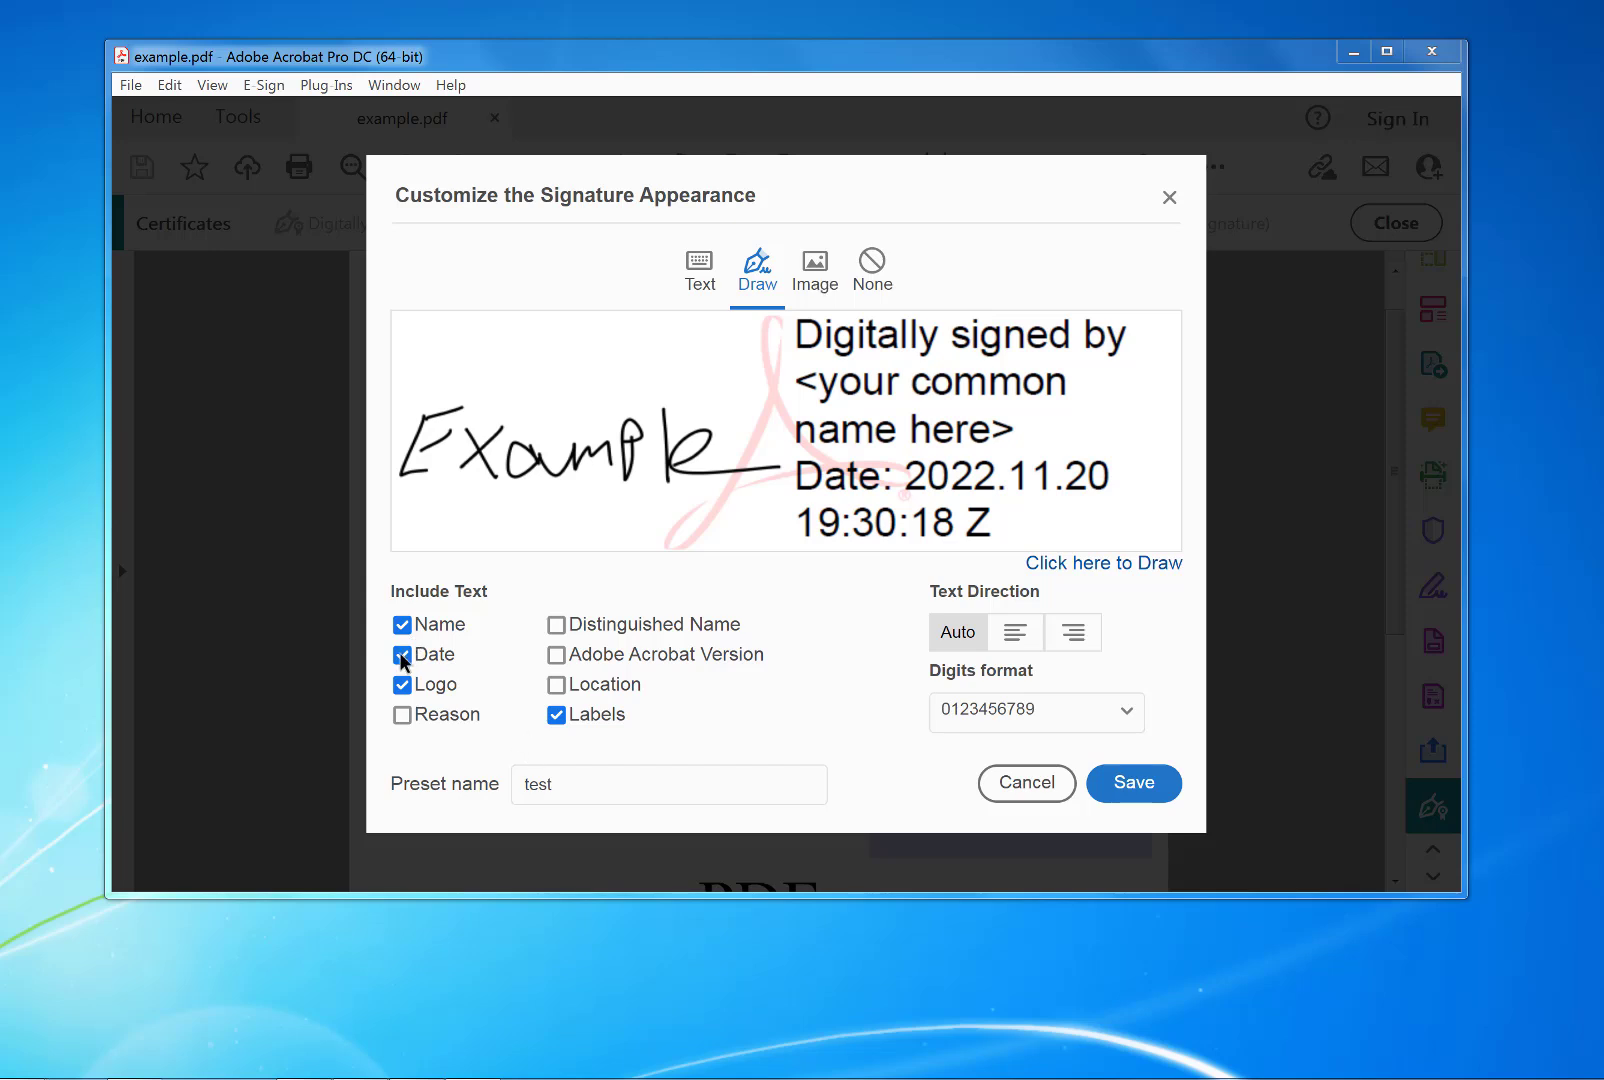
pyautogui.click(402, 627)
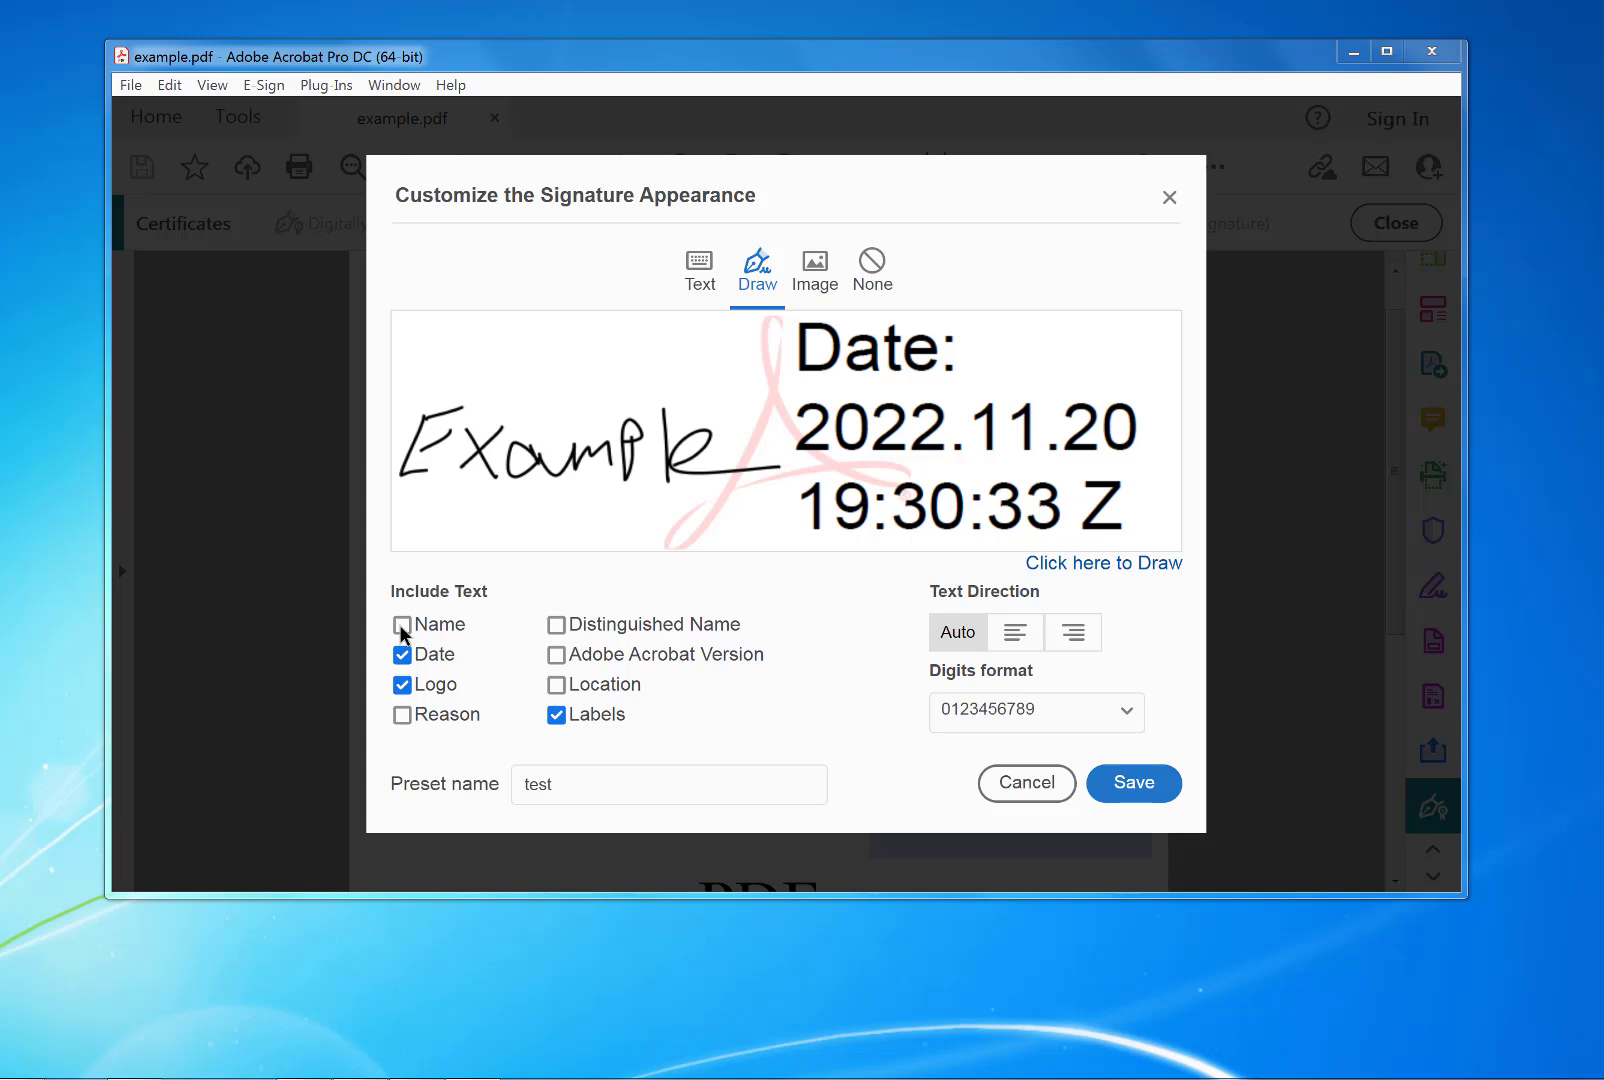
pyautogui.click(1131, 790)
# Sign the document and save it as example-signed.pdf
pyautogui.click(1143, 719)
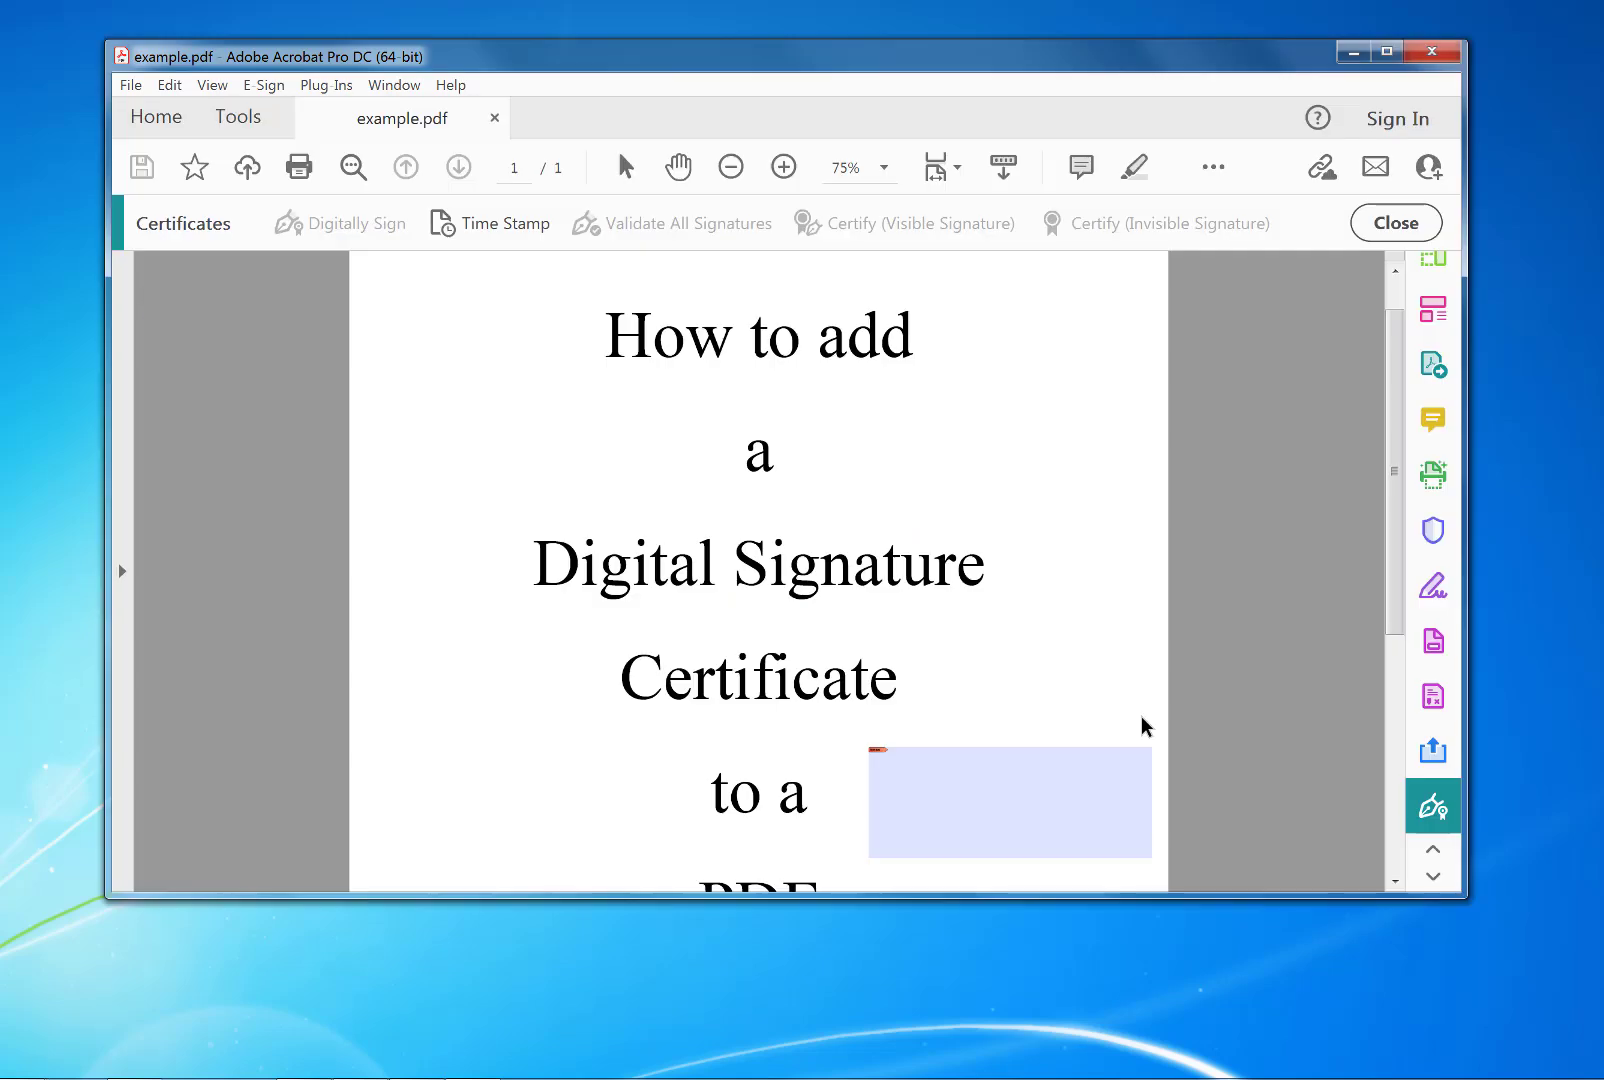
pyautogui.press('Left')
pyautogui.press('Left')
pyautogui.press('Left')
pyautogui.press('Left')
pyautogui.write('sign')
pyautogui.click(684, 293)
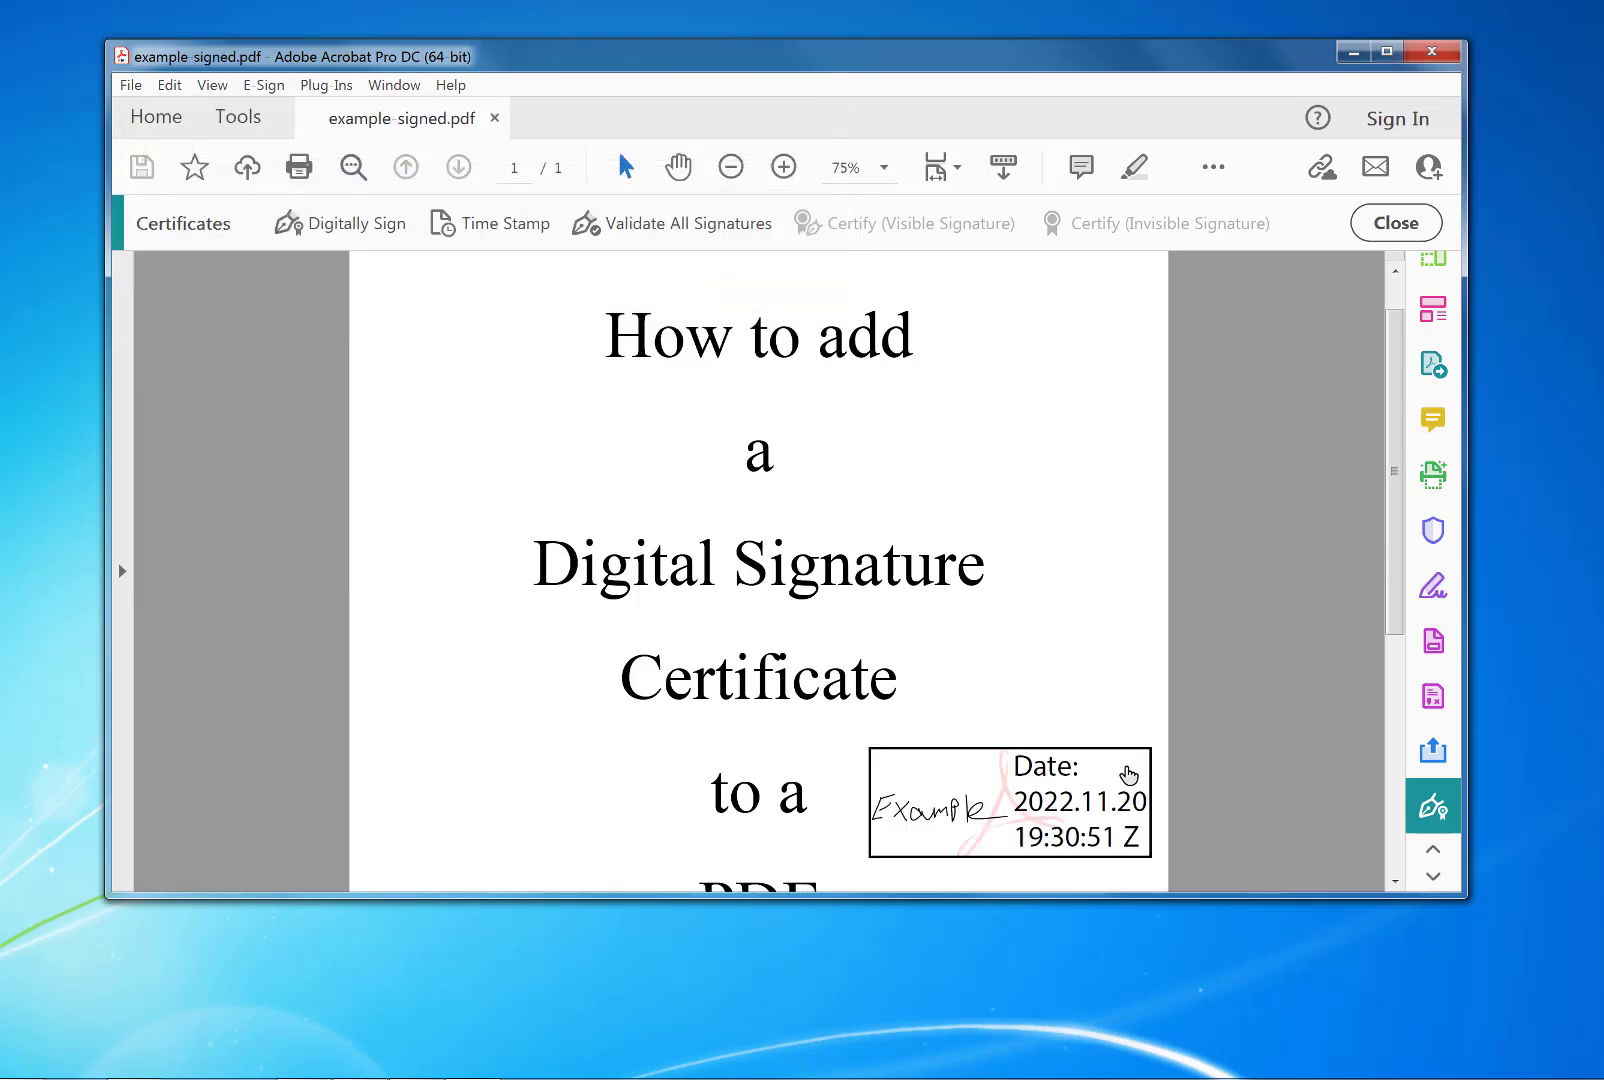
# Validate all signatures in the document and close the confirmation
pyautogui.click(680, 226)
pyautogui.click(910, 521)
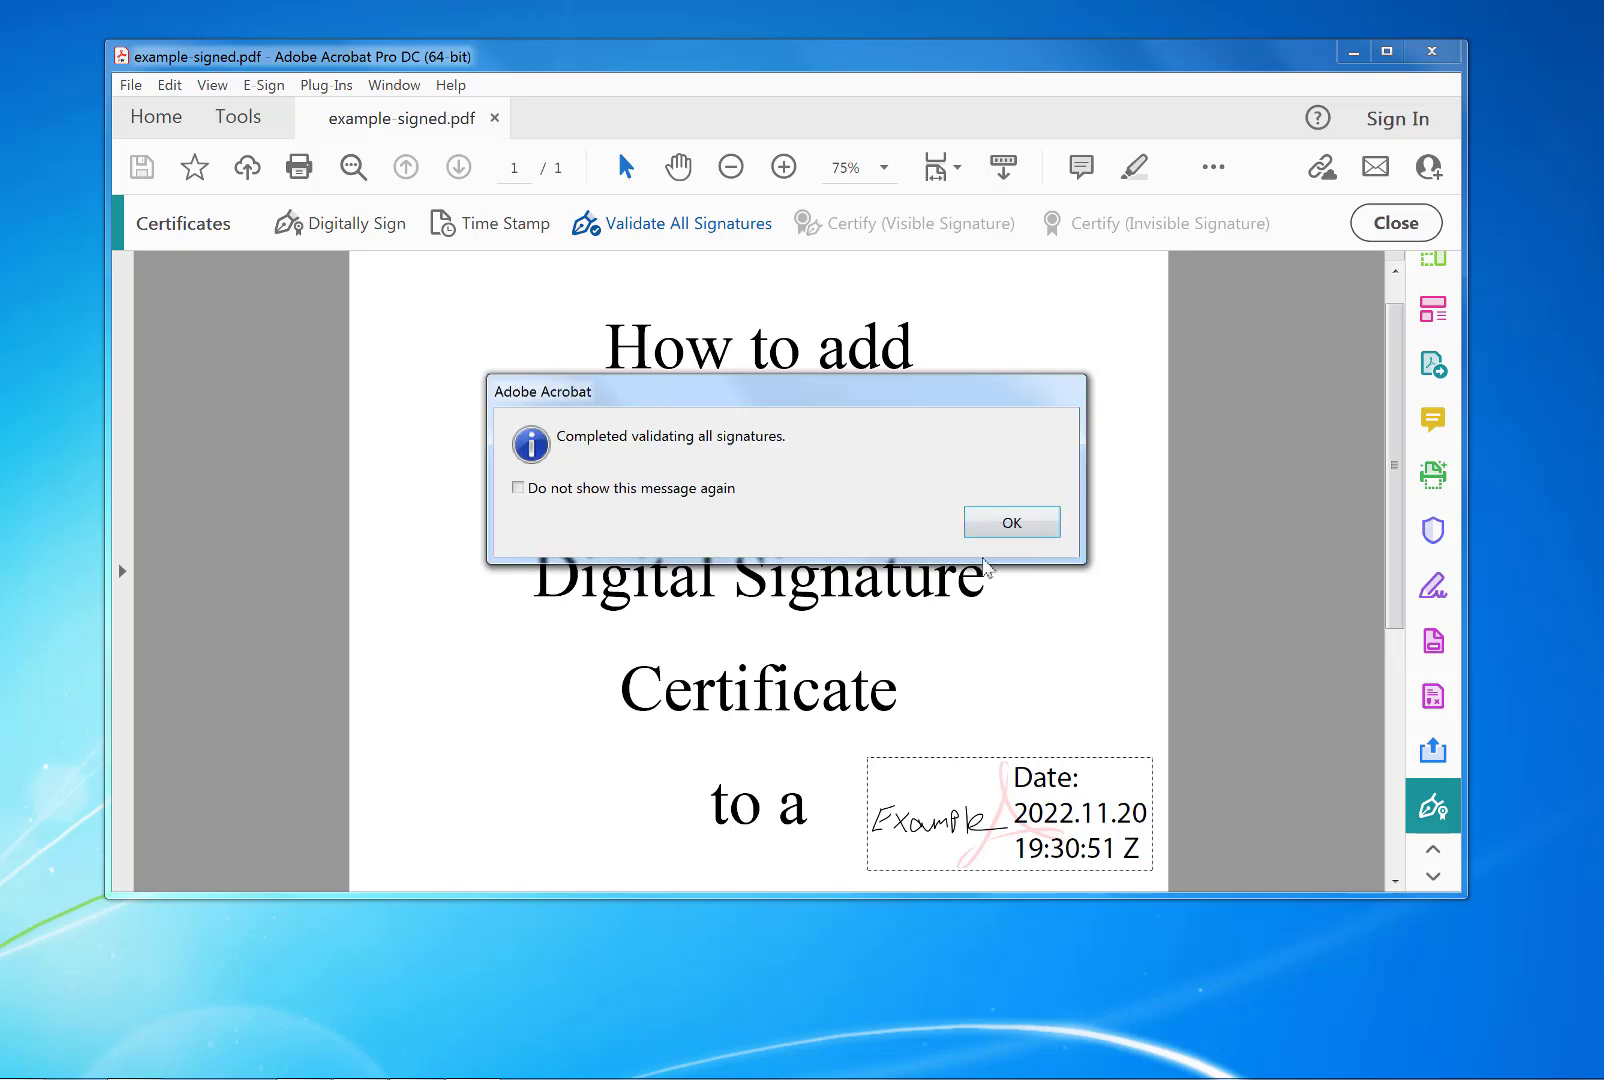
pyautogui.click(1012, 524)
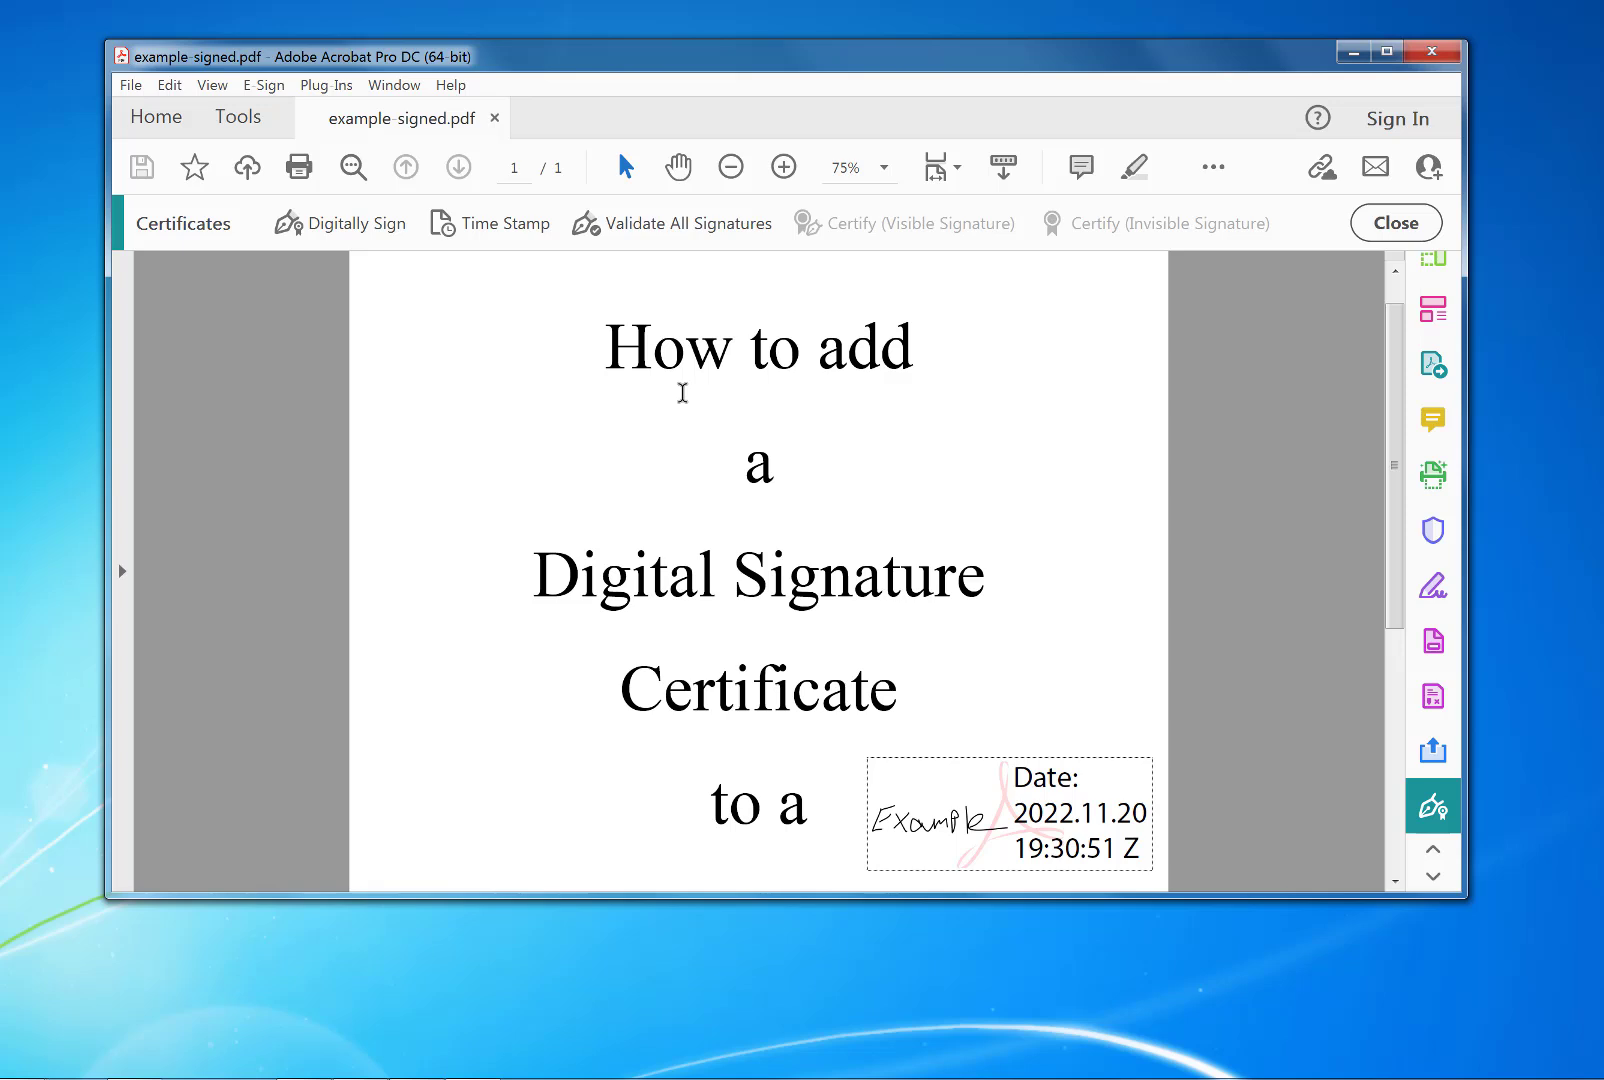
# Draw a second Example signature left of the word 'a' and overwrite example-signed.pdf
pyautogui.click(352, 230)
pyautogui.click(998, 524)
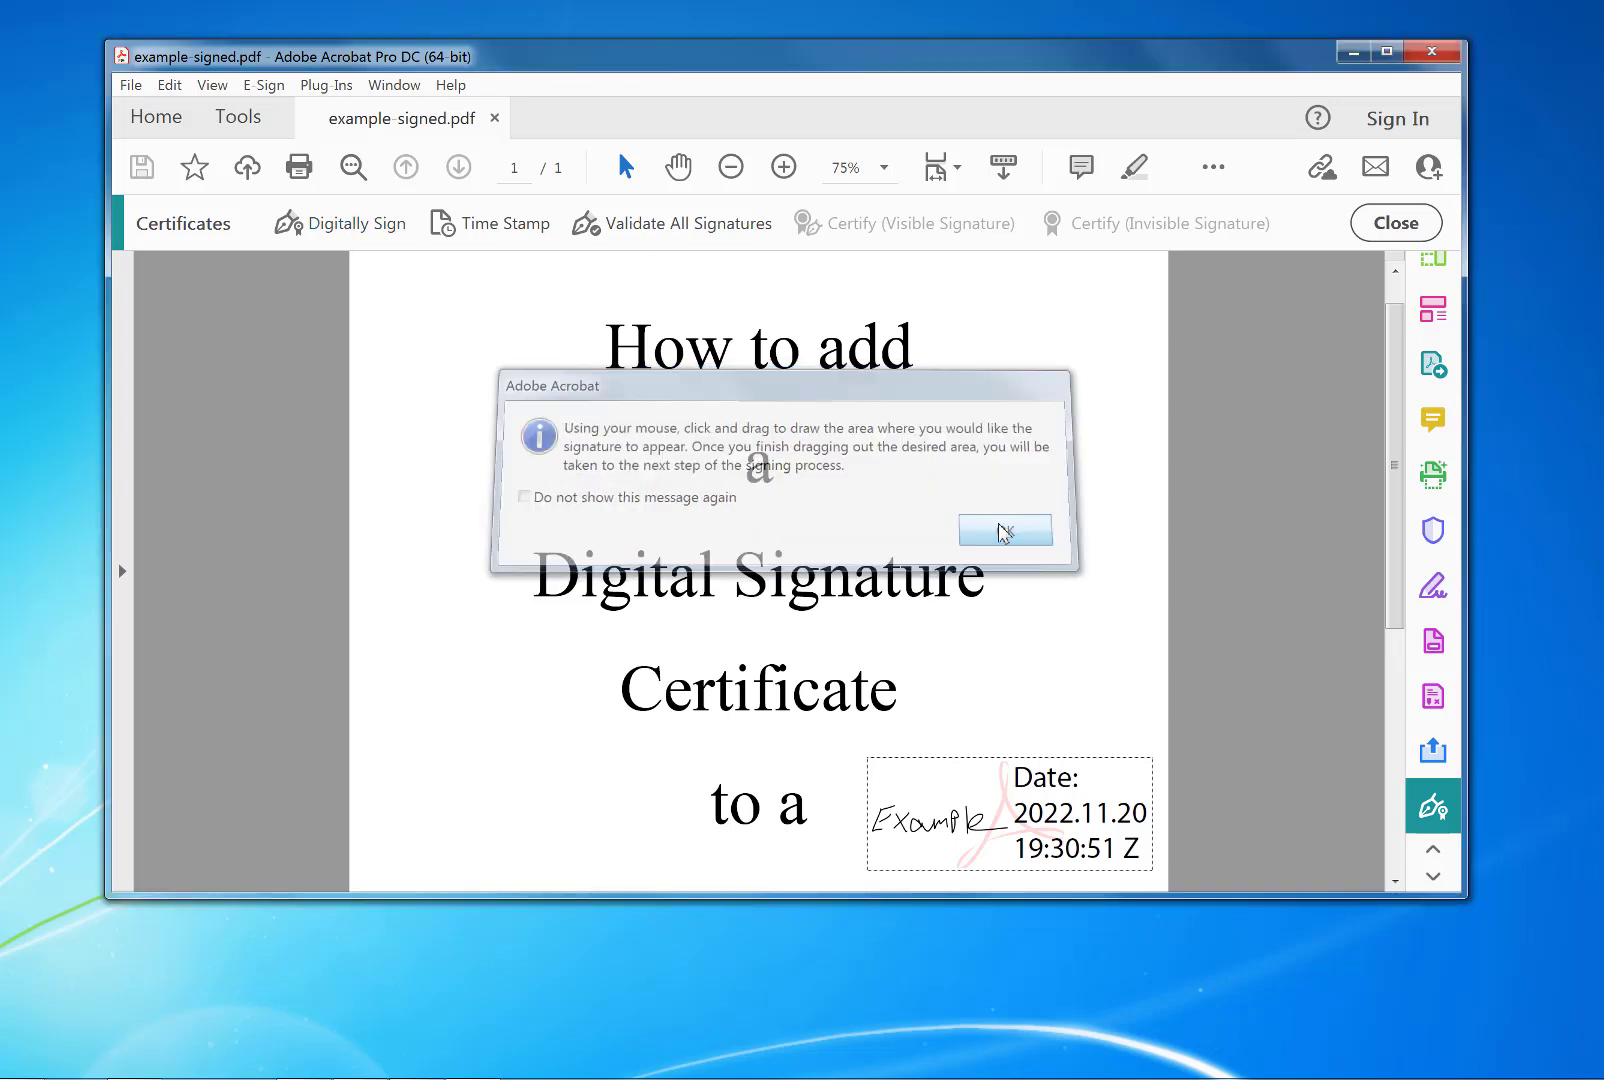
pyautogui.moveTo(413, 389)
pyautogui.mouseDown()
pyautogui.moveTo(519, 462)
pyautogui.moveTo(675, 516)
pyautogui.mouseUp()
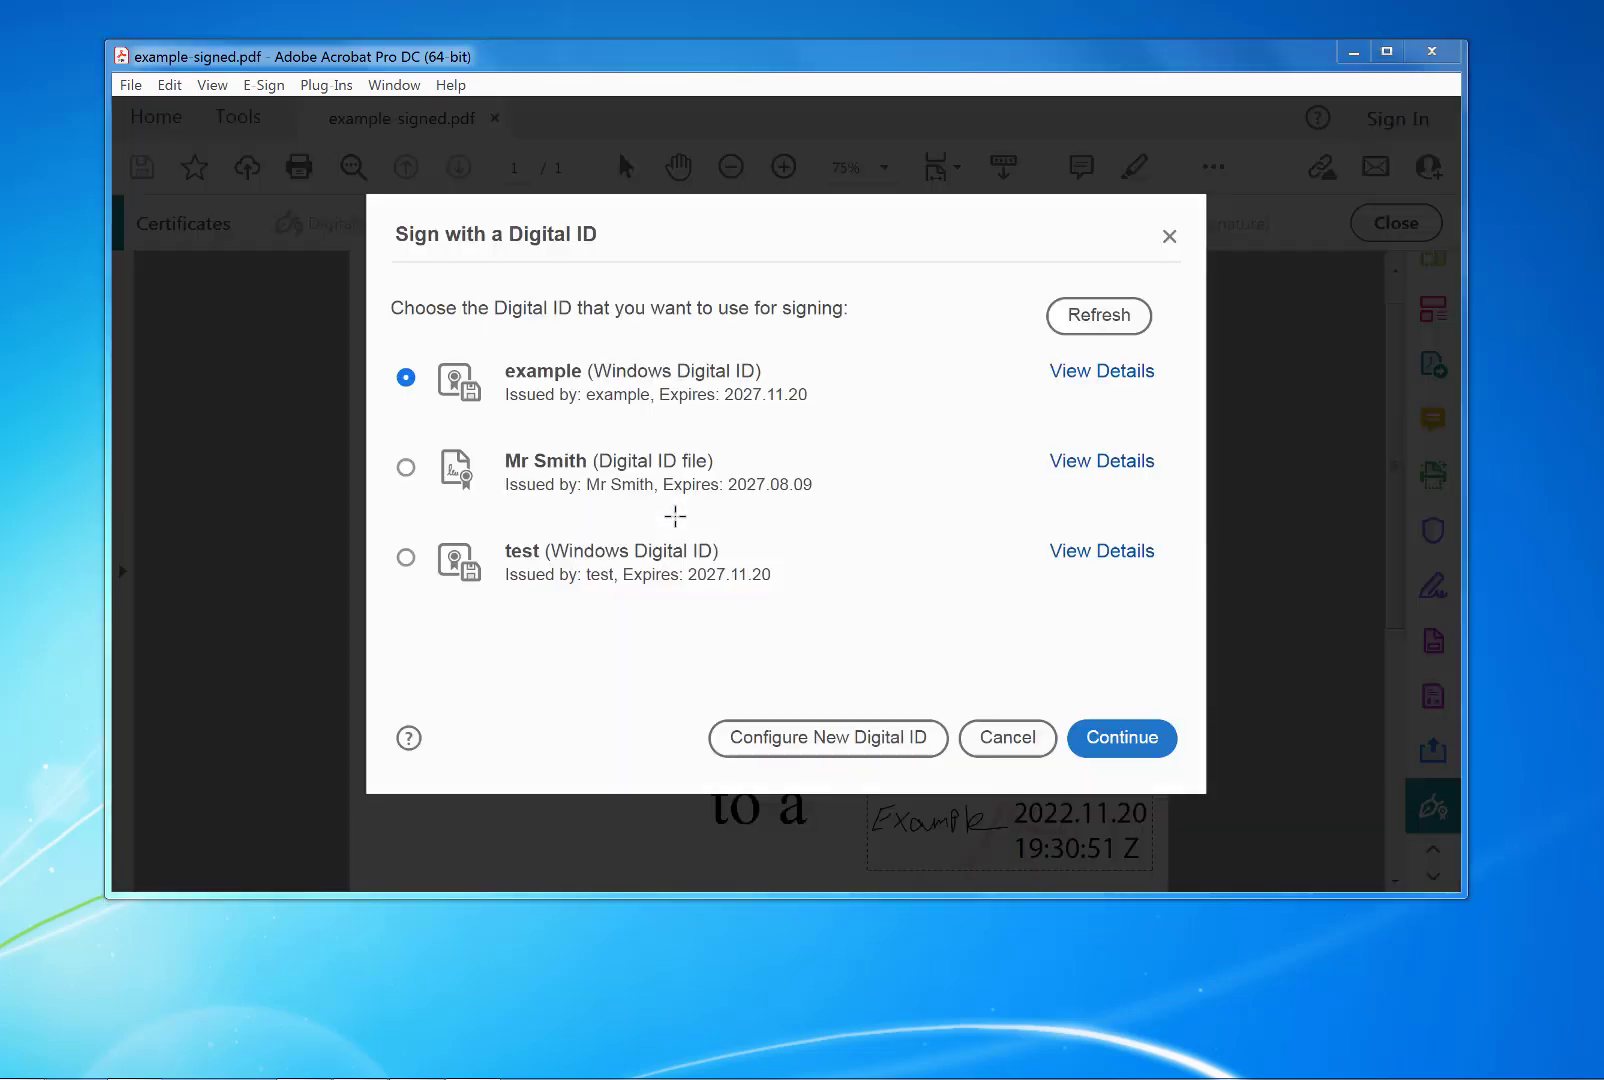
pyautogui.click(1121, 738)
pyautogui.click(1136, 714)
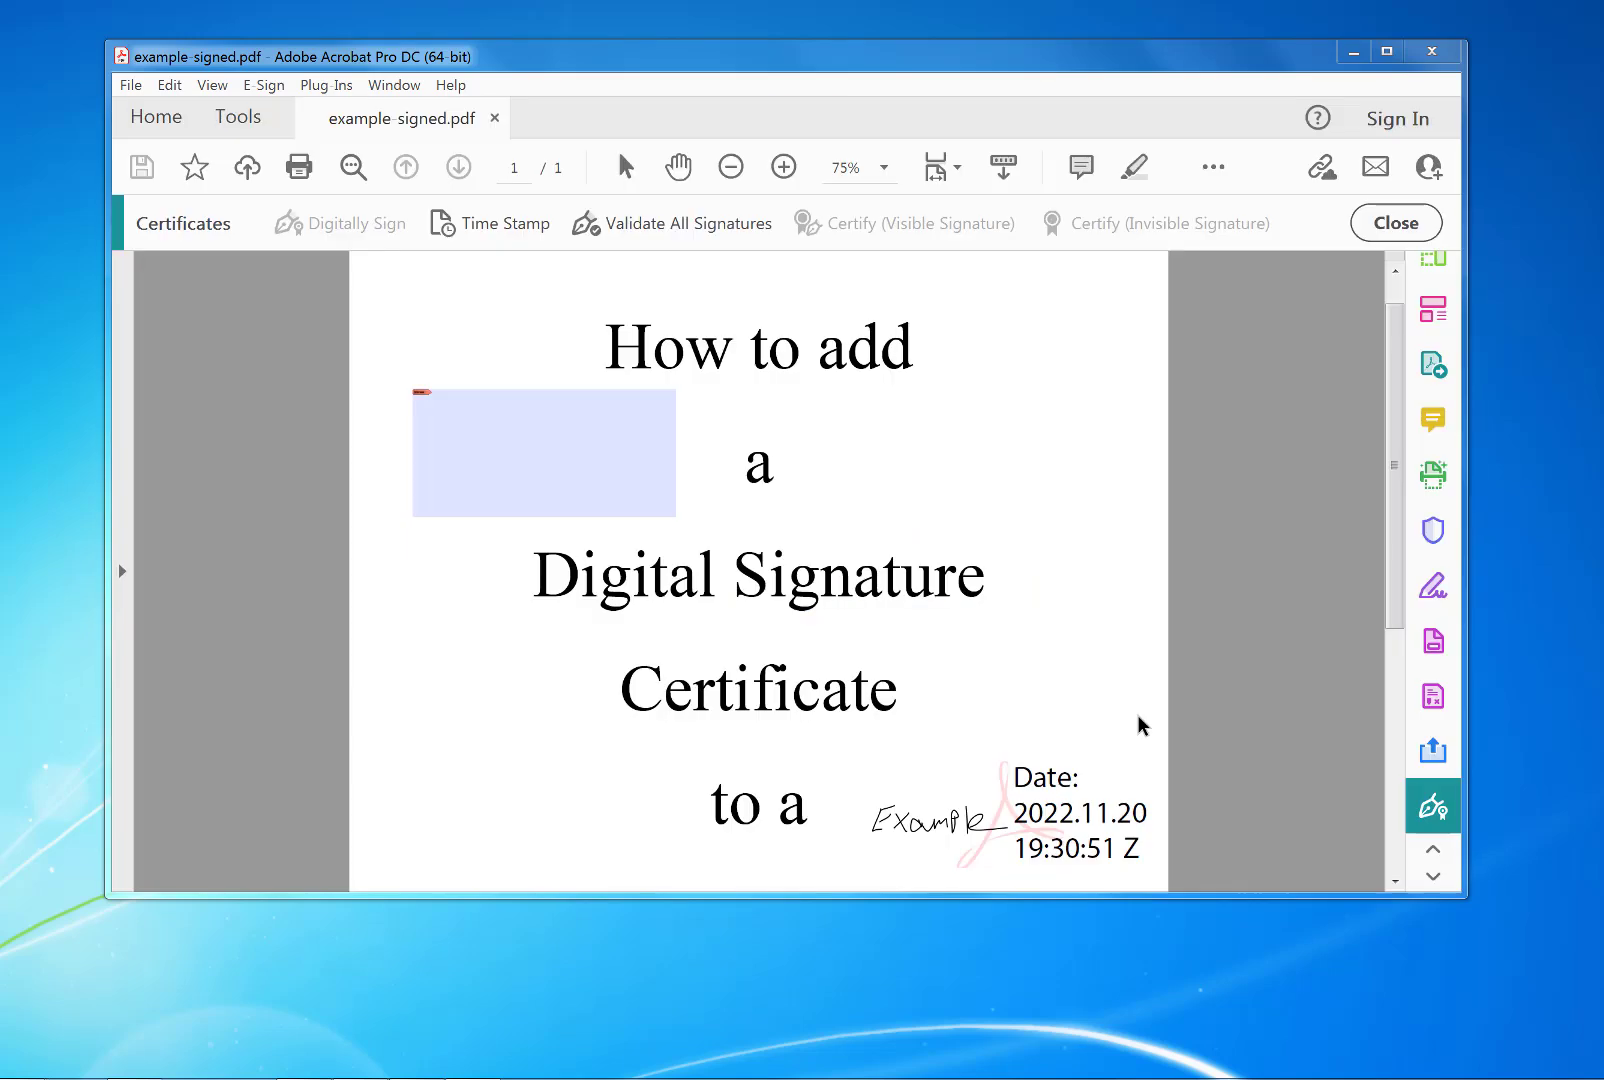
pyautogui.click(683, 294)
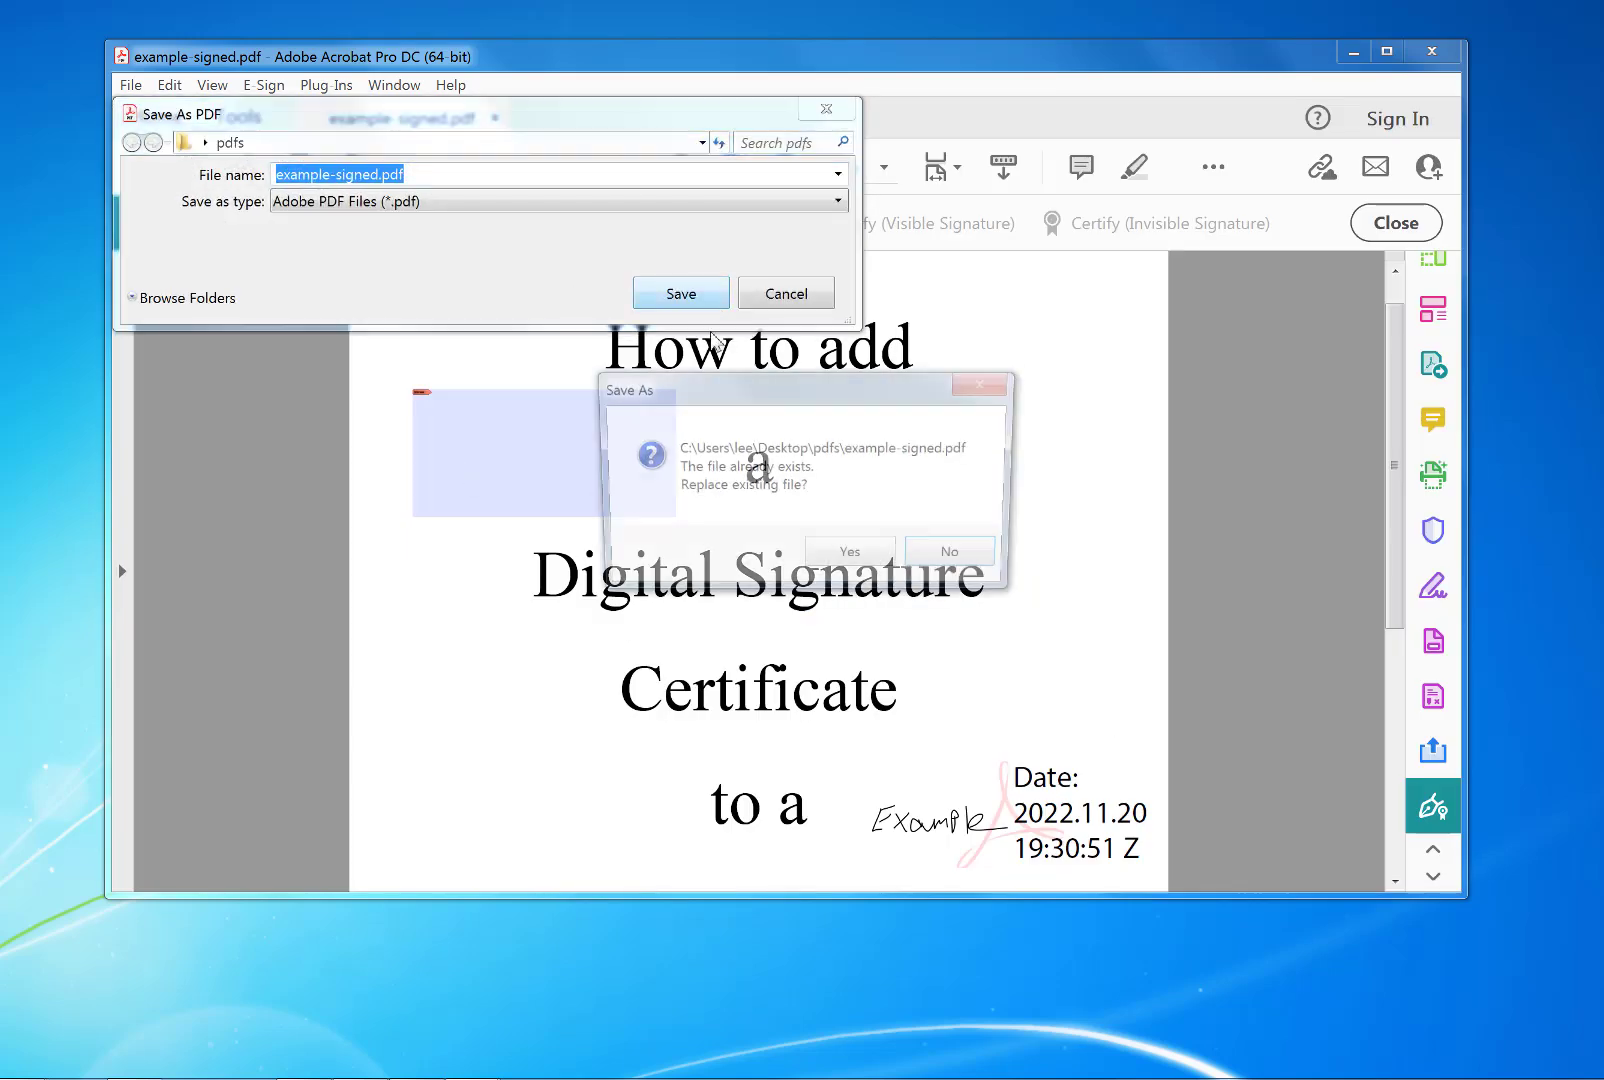
pyautogui.click(847, 561)
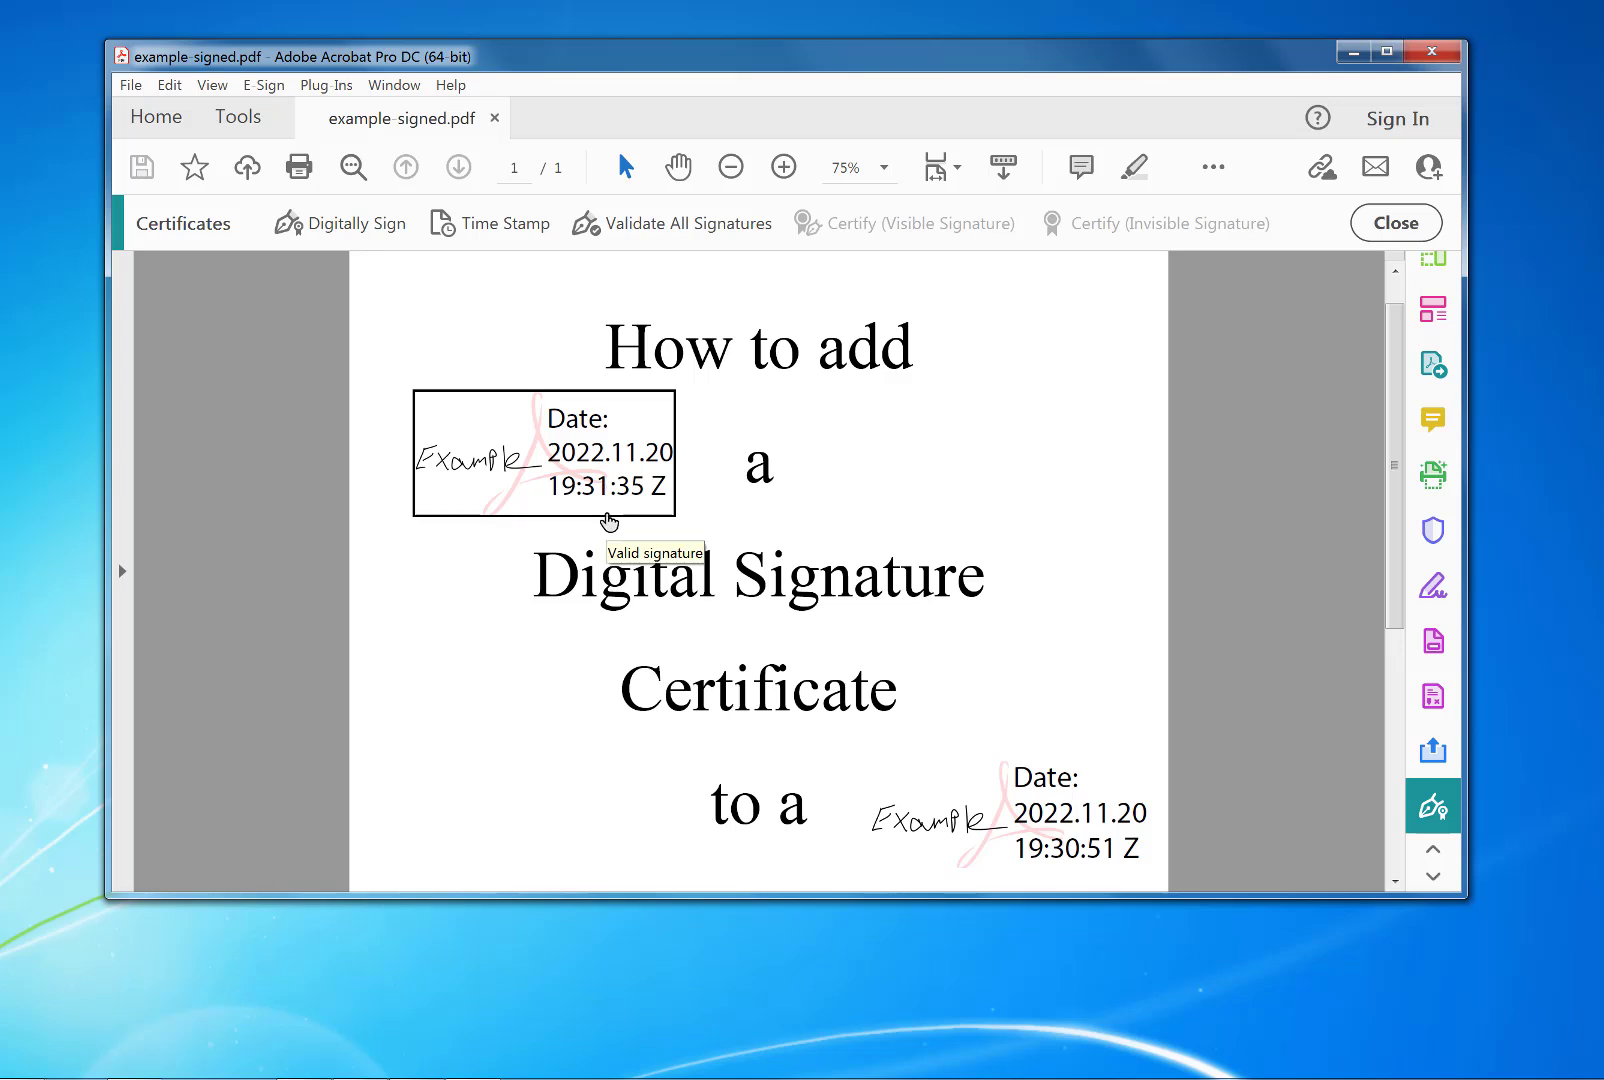
# Sign a third time with the example ID right of 'a', replacing example-signed.pdf
pyautogui.click(353, 226)
pyautogui.click(1044, 541)
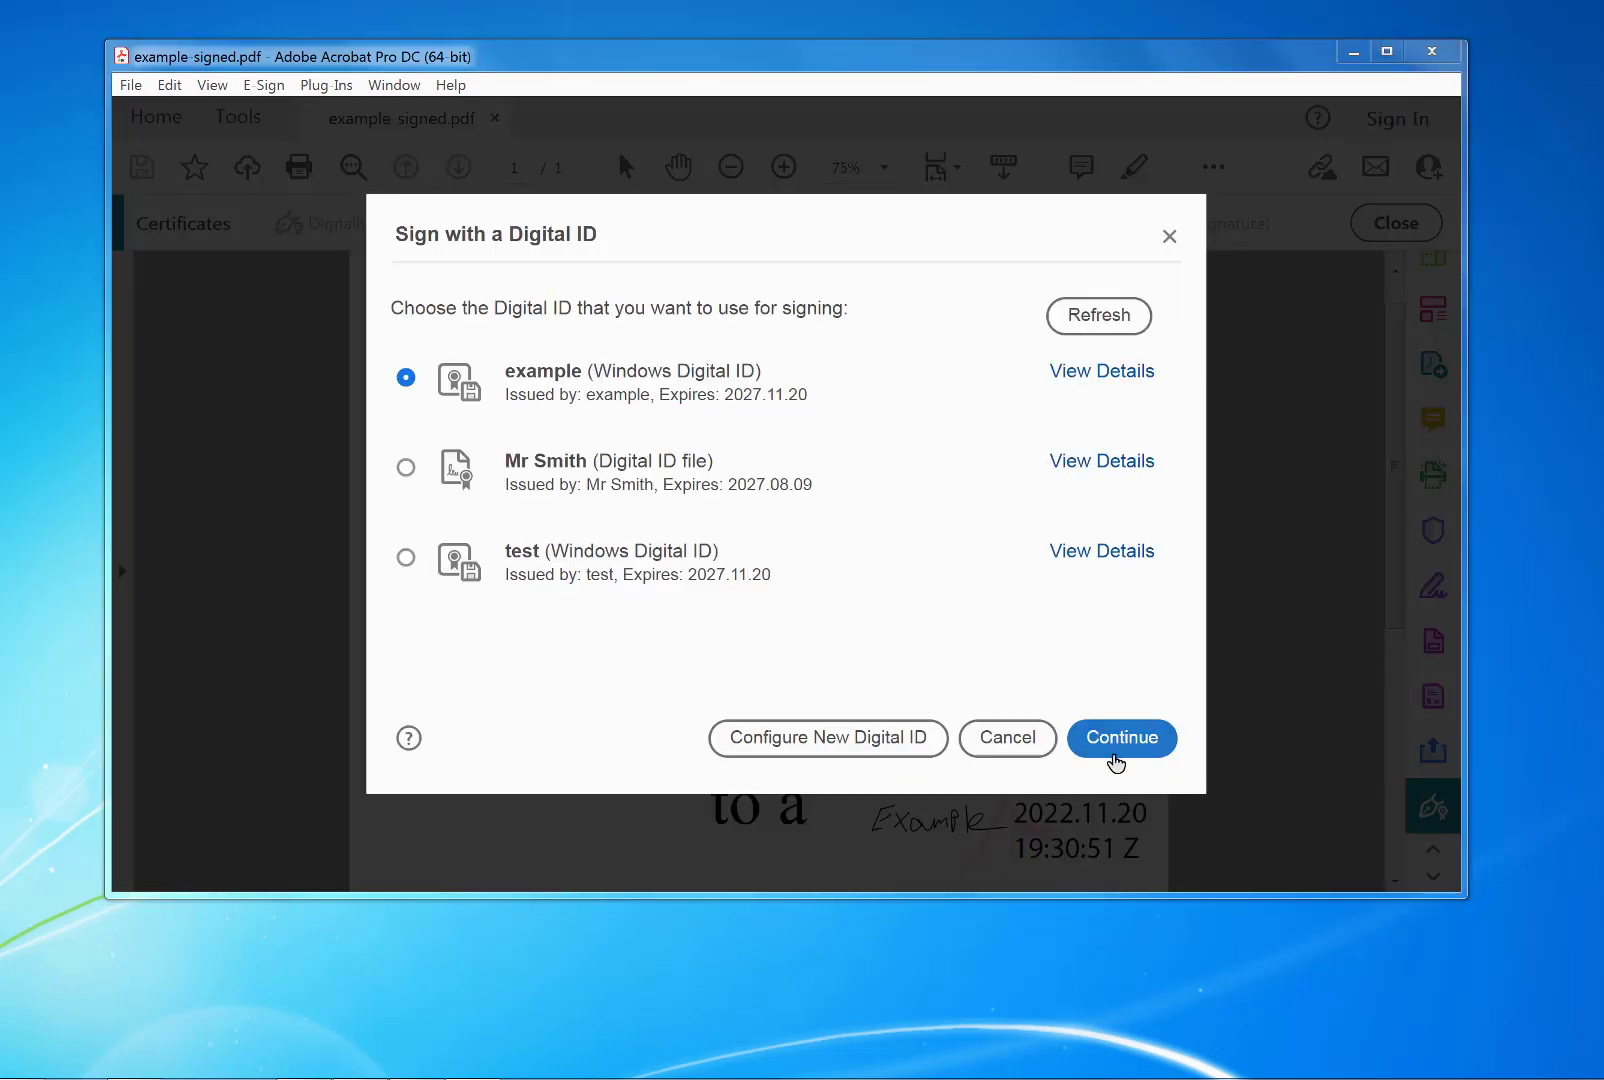
pyautogui.click(1119, 740)
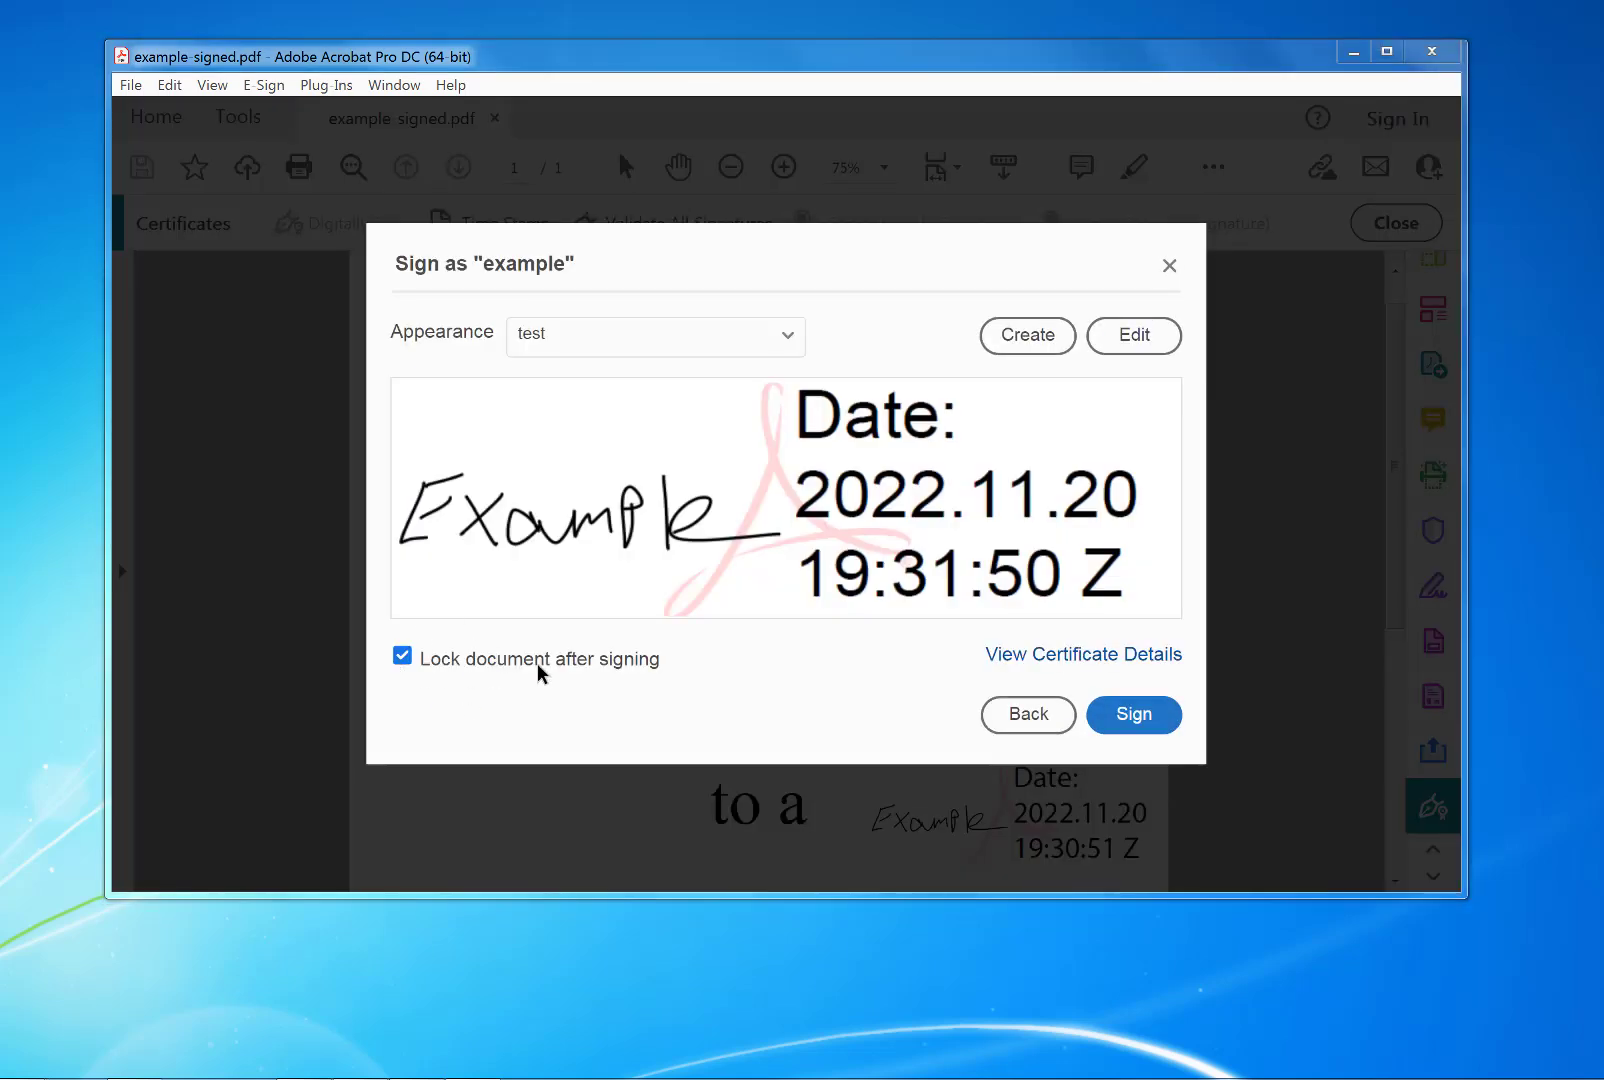
pyautogui.click(1133, 714)
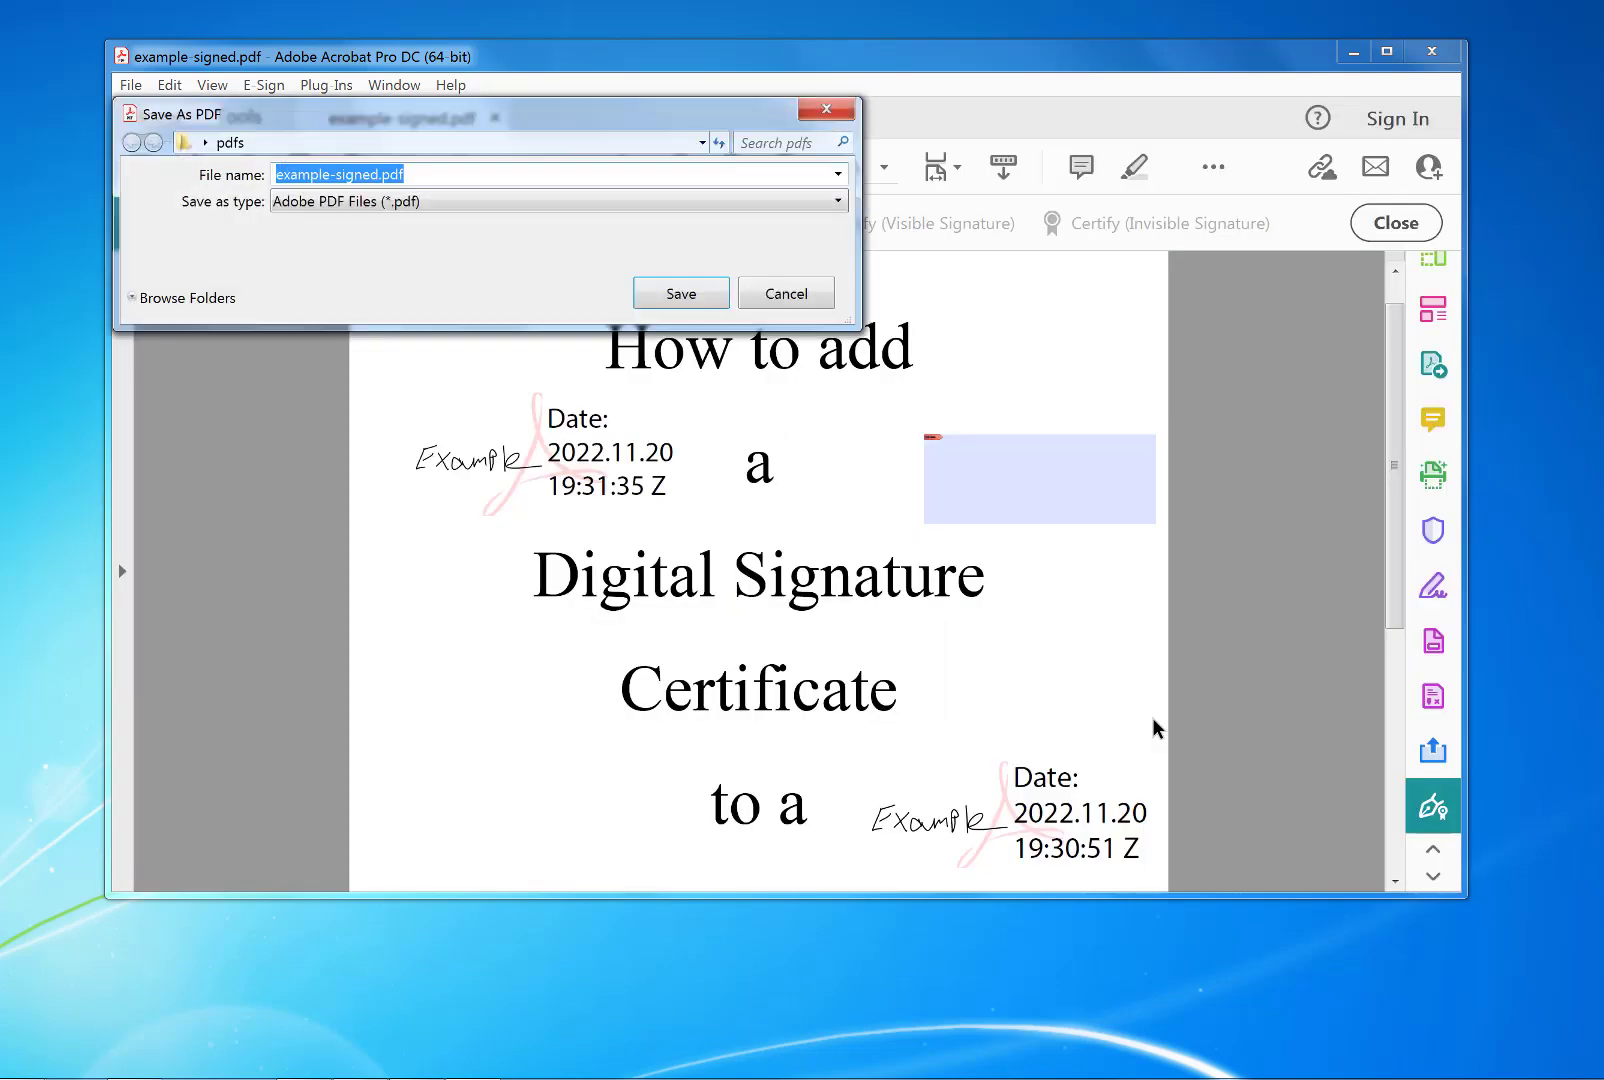
pyautogui.click(650, 294)
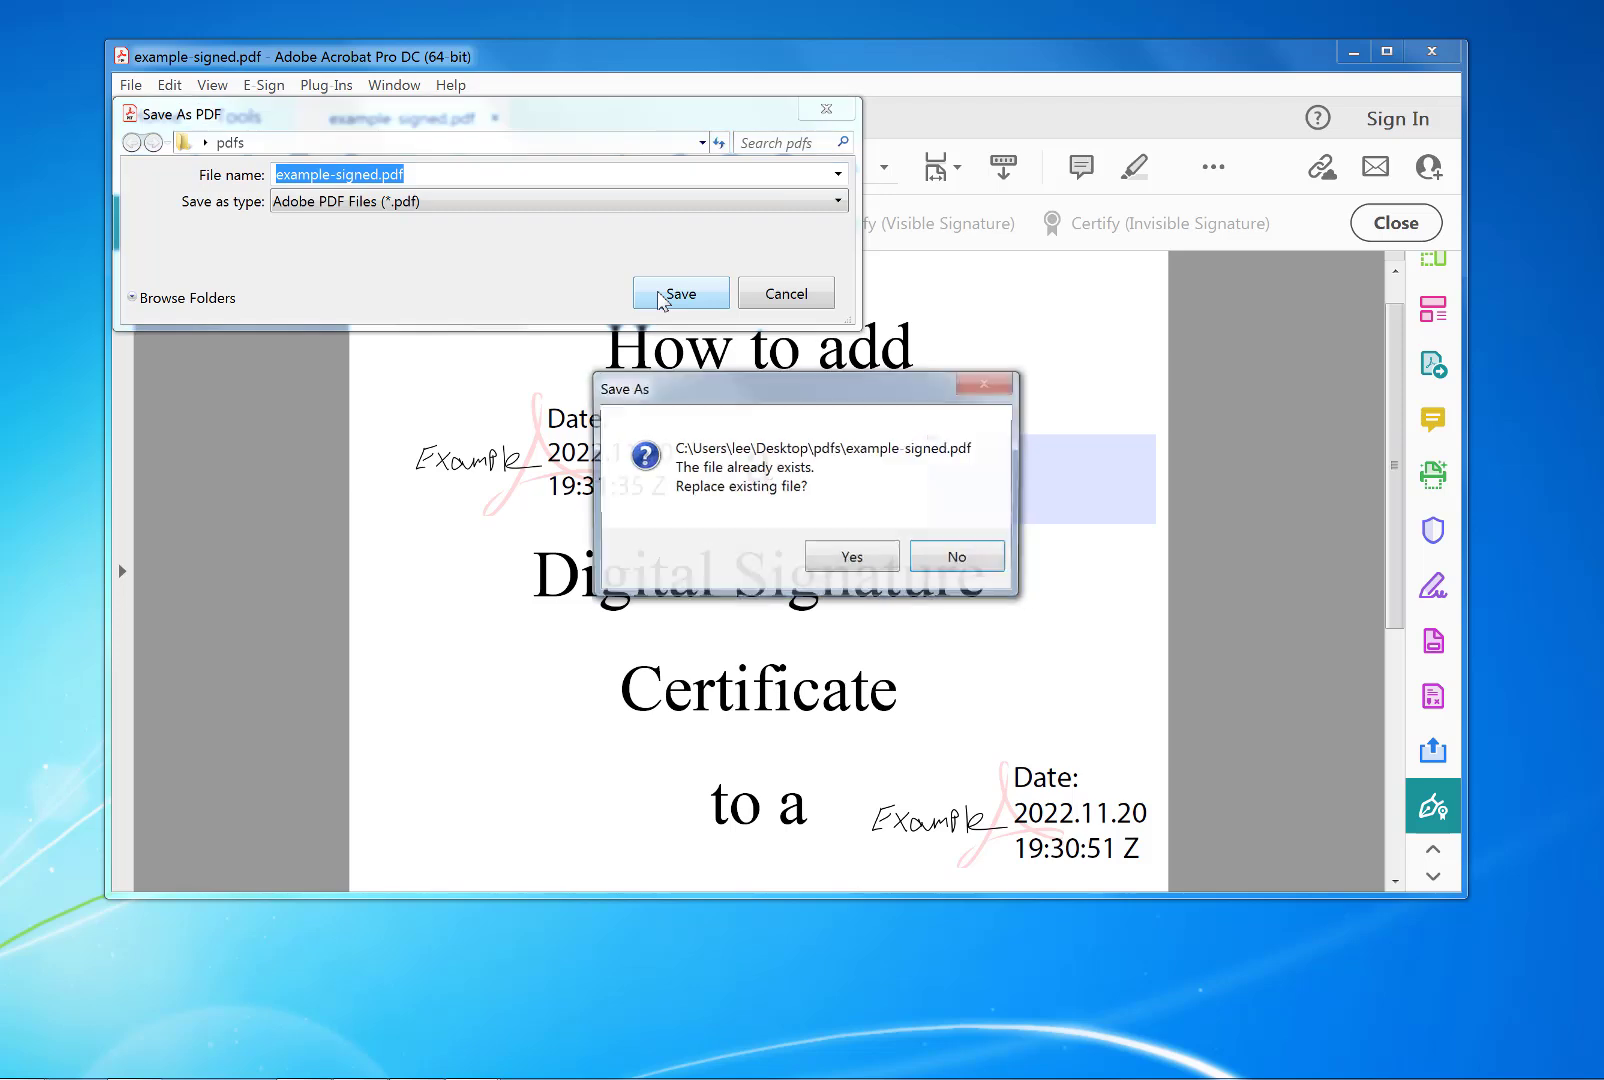
pyautogui.click(852, 558)
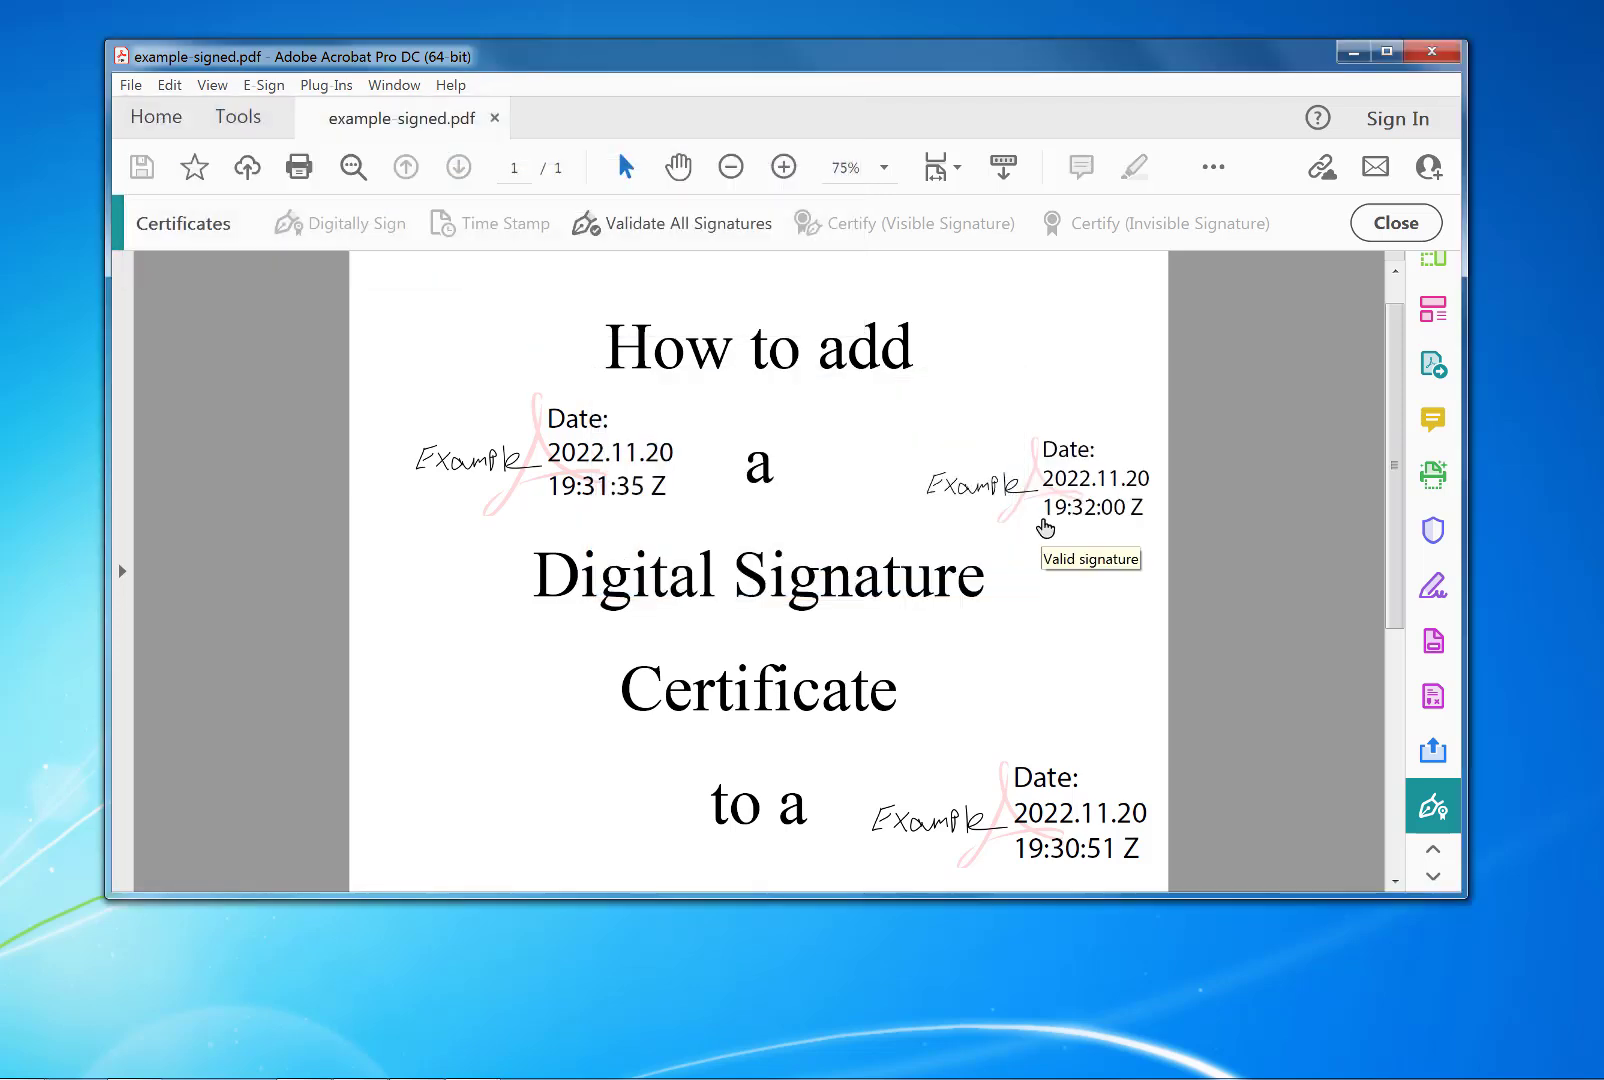